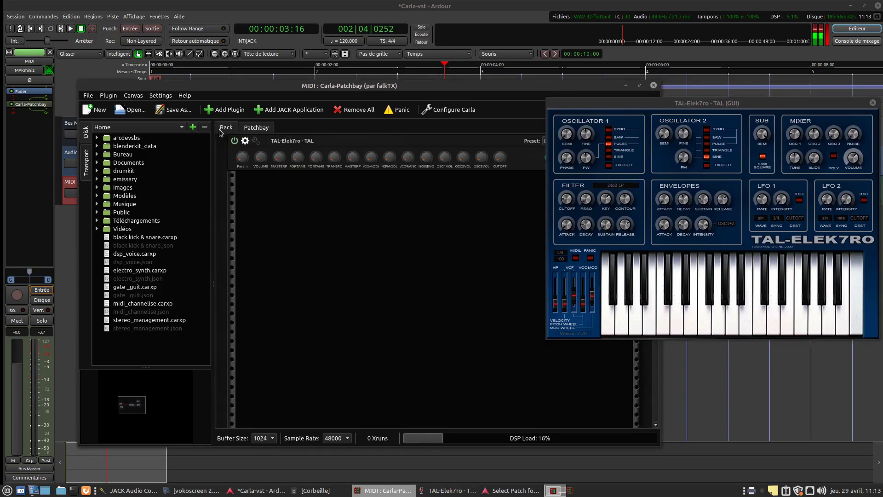
{"action": "left_click_drag", "start_coordinate": [671, 115], "coordinate": [533, 221]}
{"action": "left_click_drag", "start_coordinate": [329, 86], "coordinate": [429, 81]}
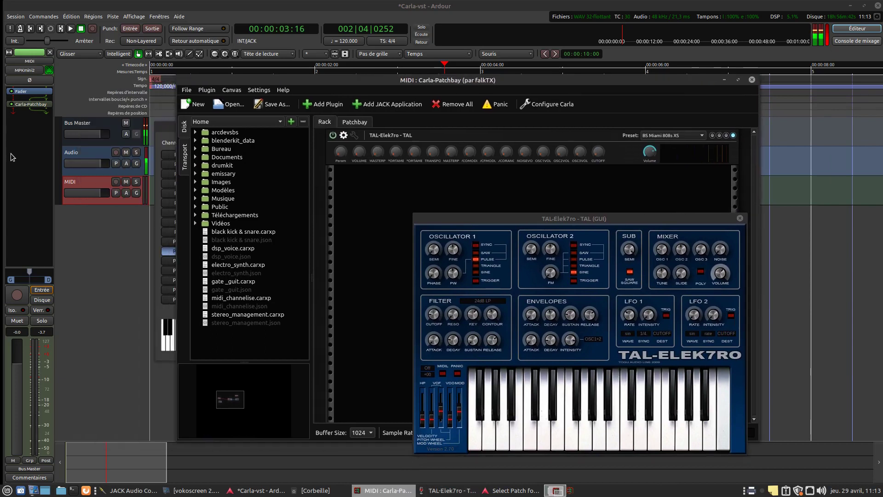
{"action": "left_click_drag", "start_coordinate": [515, 220], "coordinate": [594, 190]}
{"action": "left_click_drag", "start_coordinate": [520, 80], "coordinate": [486, 81]}
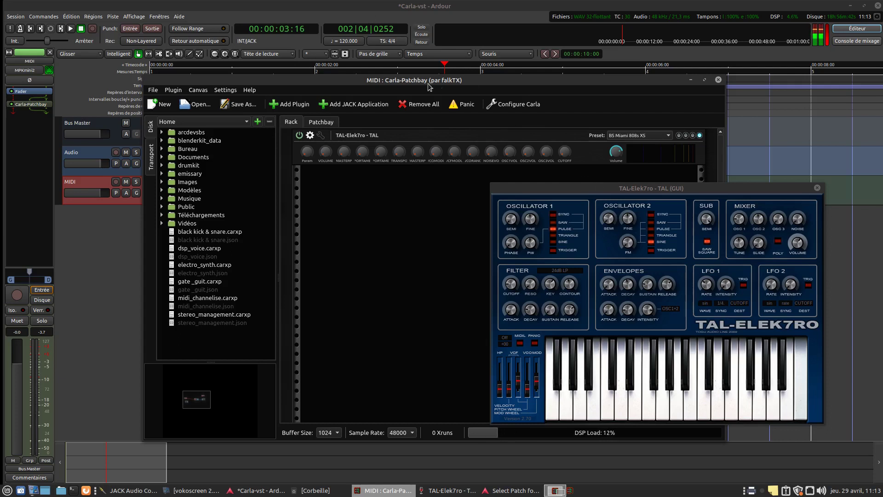
{"action": "left_click_drag", "start_coordinate": [621, 184], "coordinate": [610, 184]}
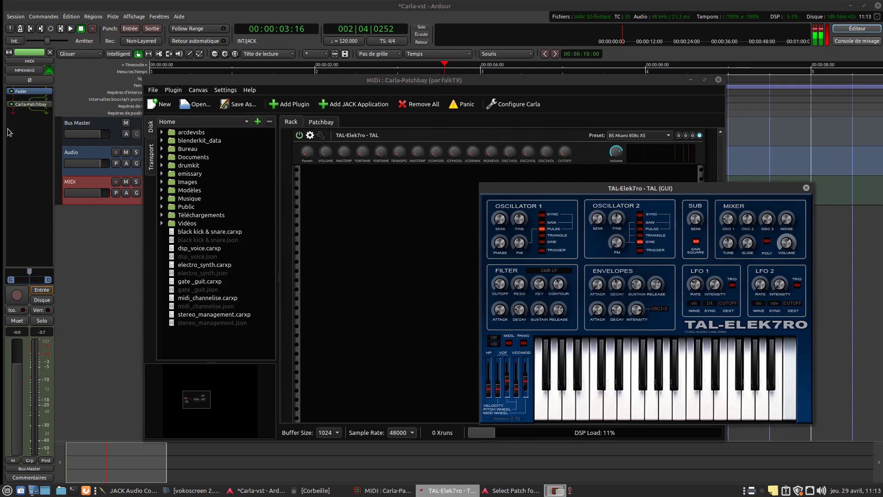
{"action": "left_click_drag", "start_coordinate": [578, 195], "coordinate": [514, 197]}
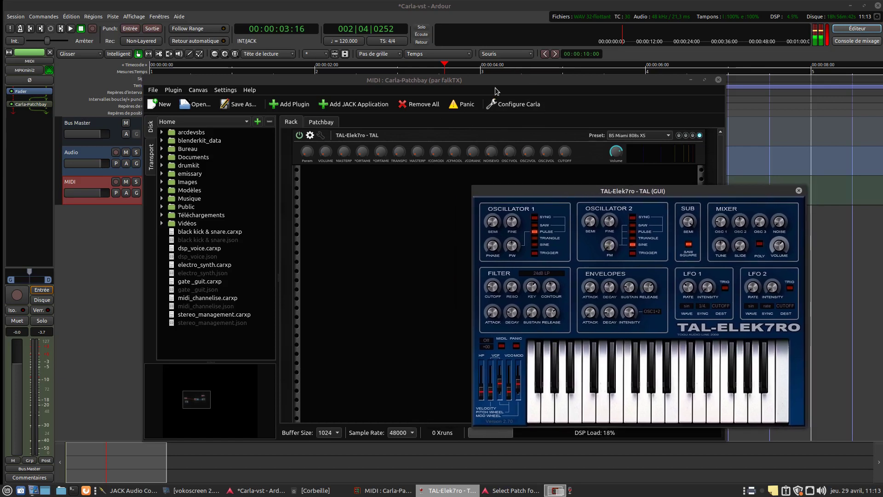
{"action": "left_click_drag", "start_coordinate": [637, 198], "coordinate": [619, 197]}
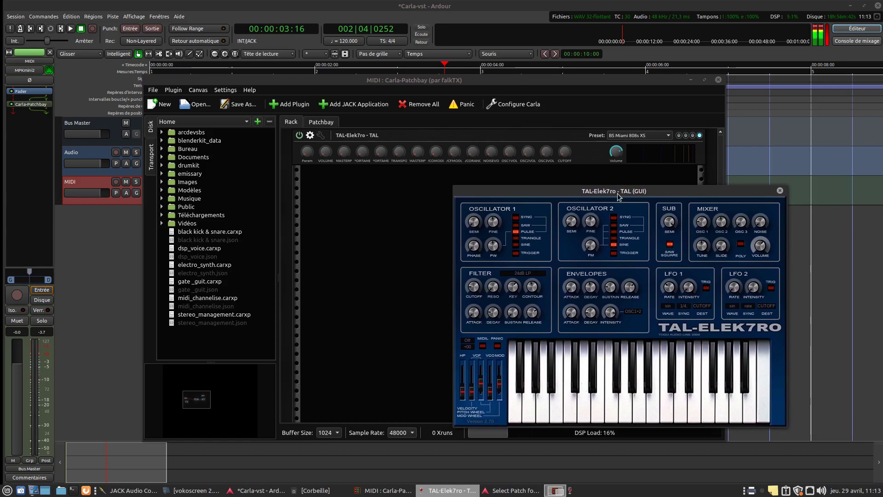
{"action": "left_click", "coordinate": [390, 201]}
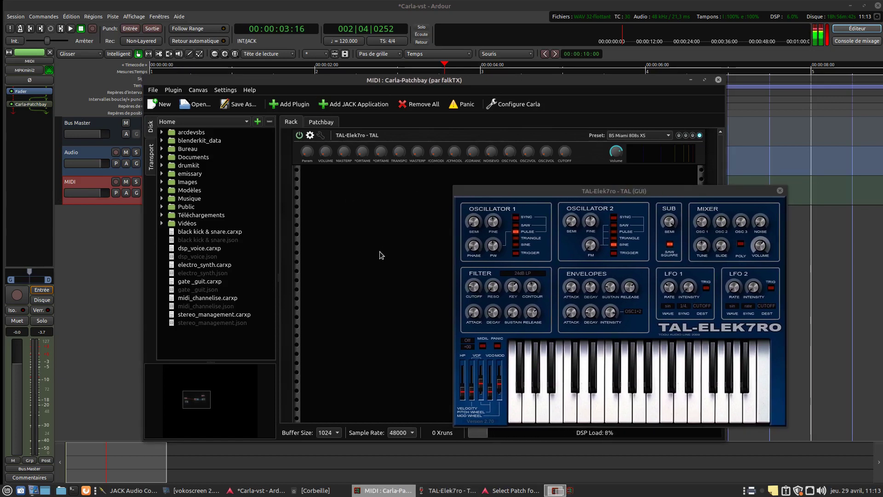
{"action": "left_click_drag", "start_coordinate": [564, 80], "coordinate": [526, 80]}
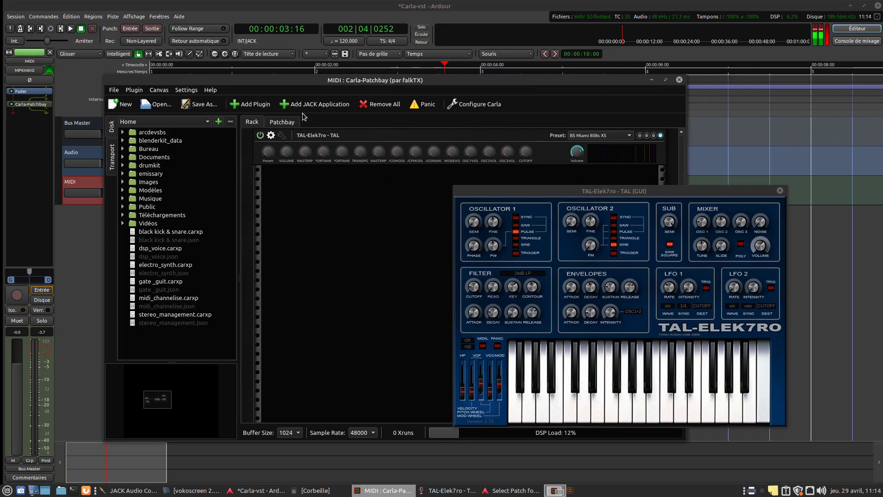
Step: Examine the JACK application options, cancel them, and look at the plugin browser's type filters, toggling Effects on and back off
{"action": "left_click", "coordinate": [316, 104]}
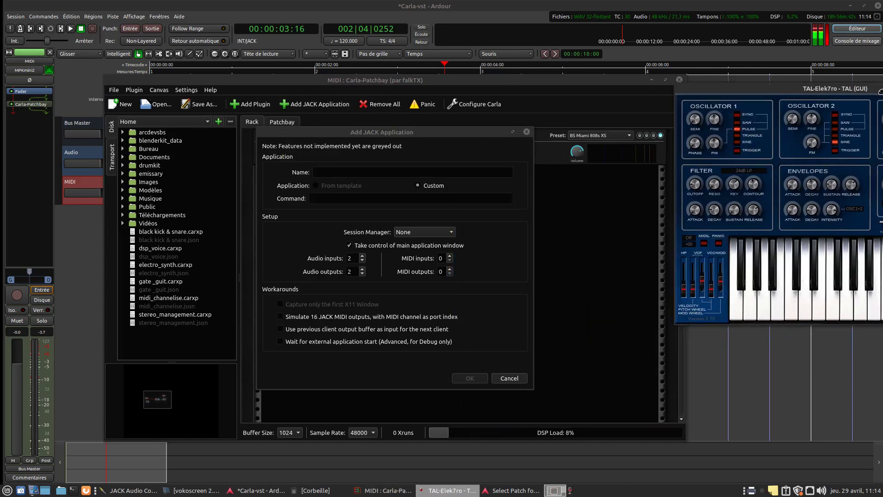
{"action": "left_click", "coordinate": [510, 378]}
{"action": "left_click", "coordinate": [251, 104]}
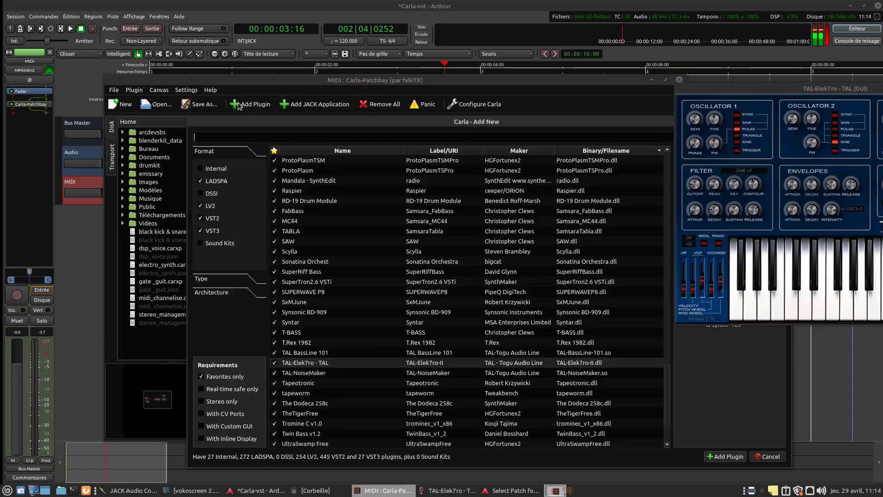
{"action": "left_click", "coordinate": [213, 279]}
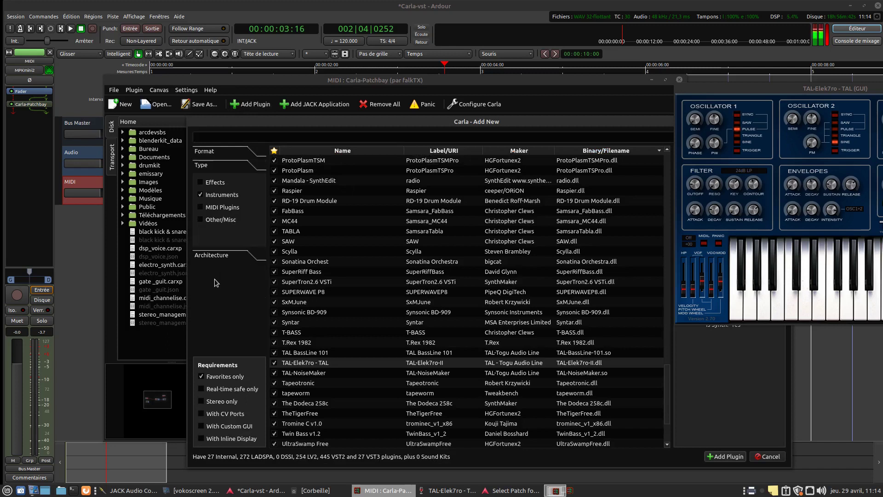
{"action": "left_click", "coordinate": [200, 183]}
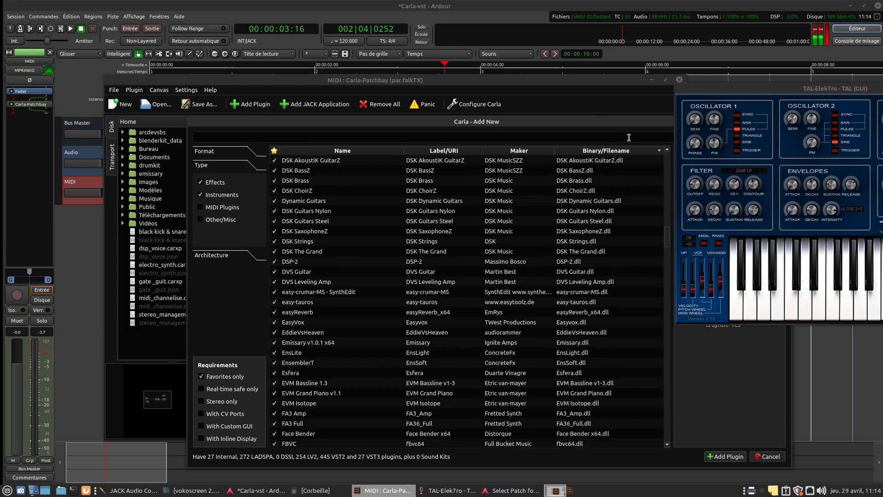
{"action": "left_click", "coordinate": [687, 84]}
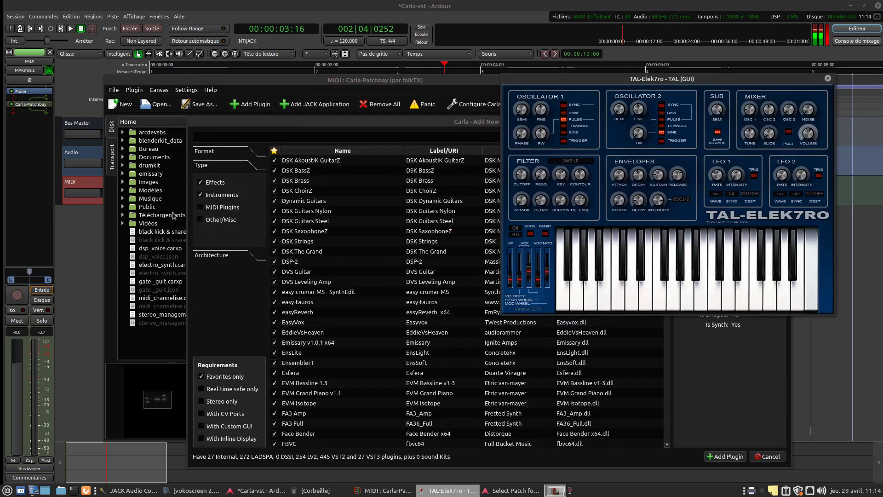
{"action": "left_click", "coordinate": [201, 183]}
Step: Close the TAL-Elek7ro interface, the plugin browser without adding anything, the Carla-Patchbay window and the MIDI patch selector
{"action": "left_click", "coordinate": [828, 78]}
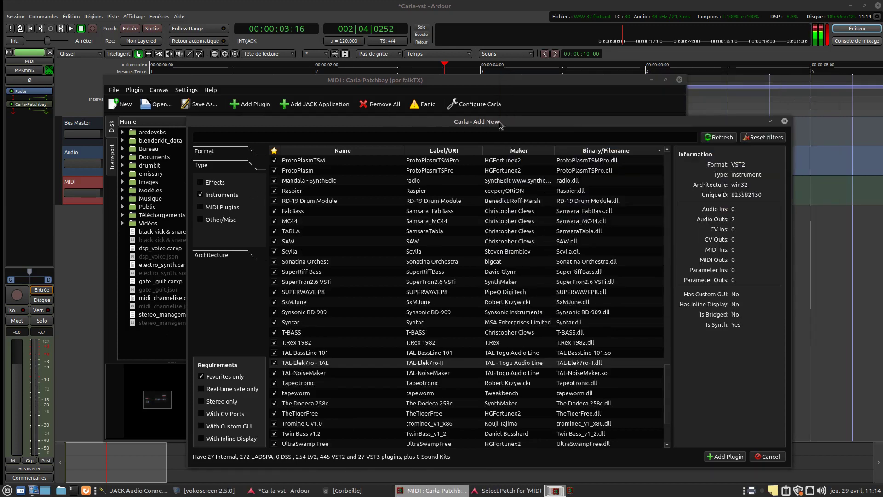
{"action": "left_click_drag", "start_coordinate": [579, 122], "coordinate": [512, 88]}
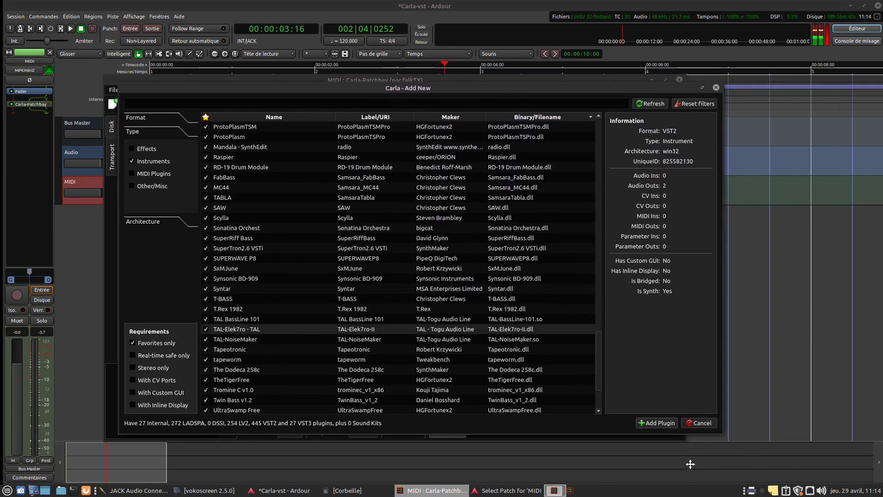
{"action": "left_click", "coordinate": [704, 424]}
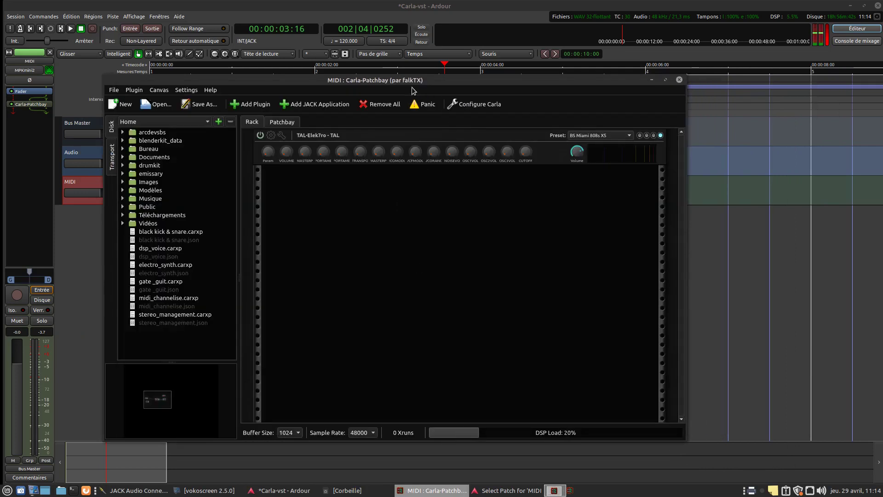
{"action": "left_click_drag", "start_coordinate": [595, 82], "coordinate": [610, 103]}
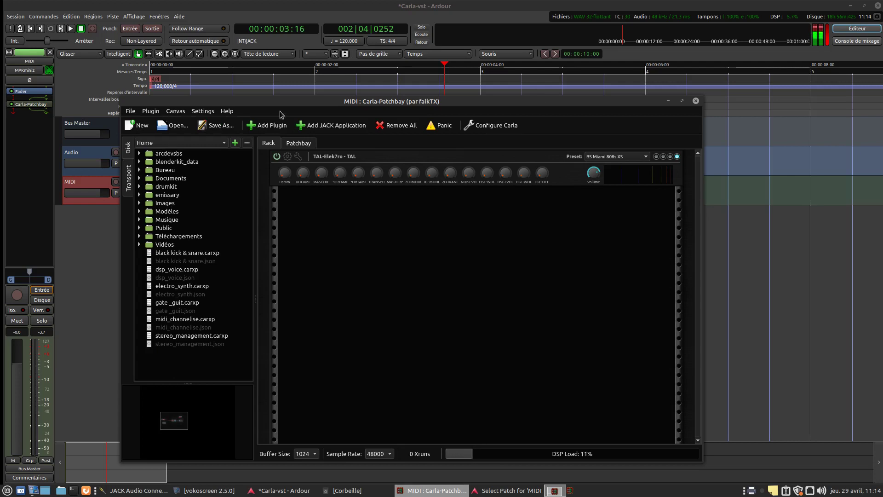
{"action": "left_click", "coordinate": [696, 102]}
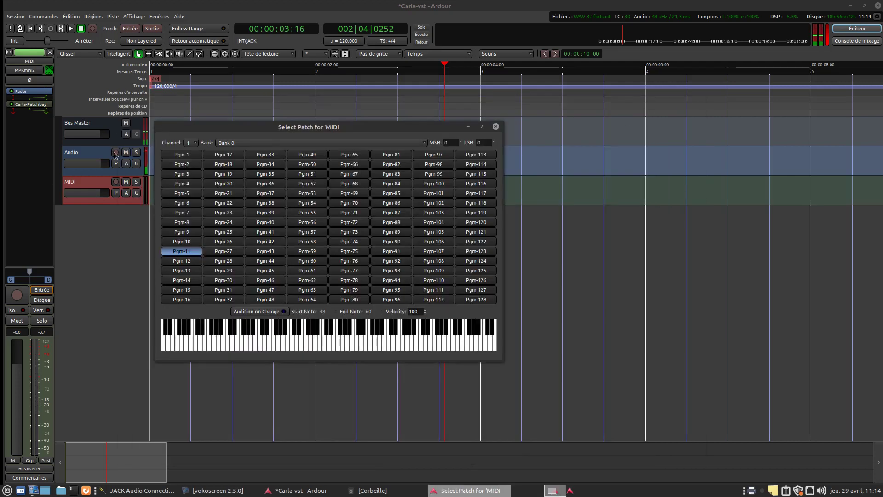
{"action": "left_click_drag", "start_coordinate": [391, 124], "coordinate": [377, 87]}
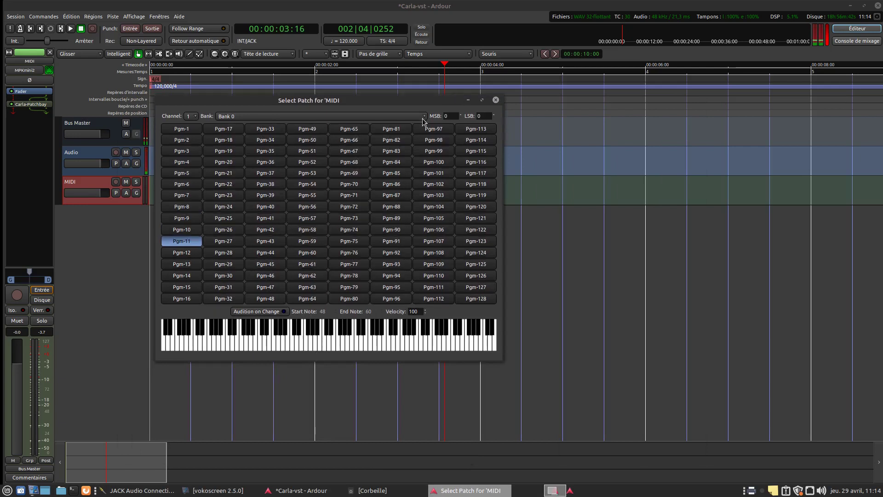
{"action": "left_click", "coordinate": [495, 100]}
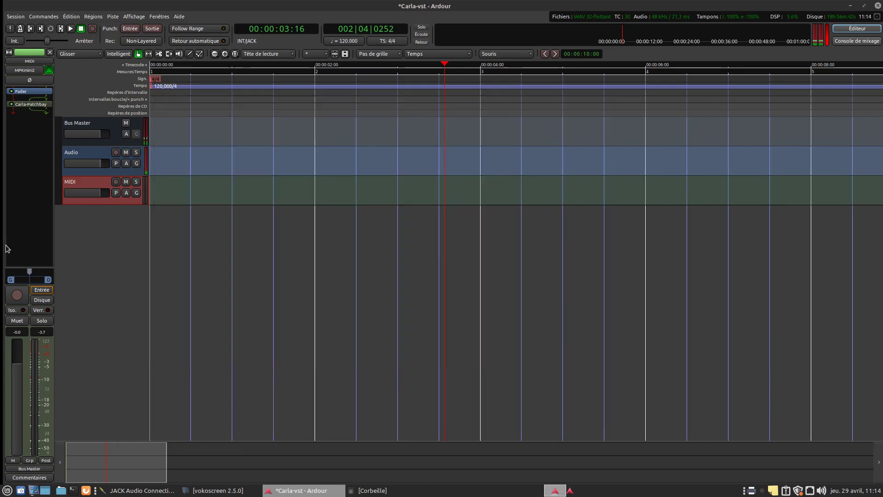
Step: Delete the MIDI track from the session
{"action": "right_click", "coordinate": [86, 183]}
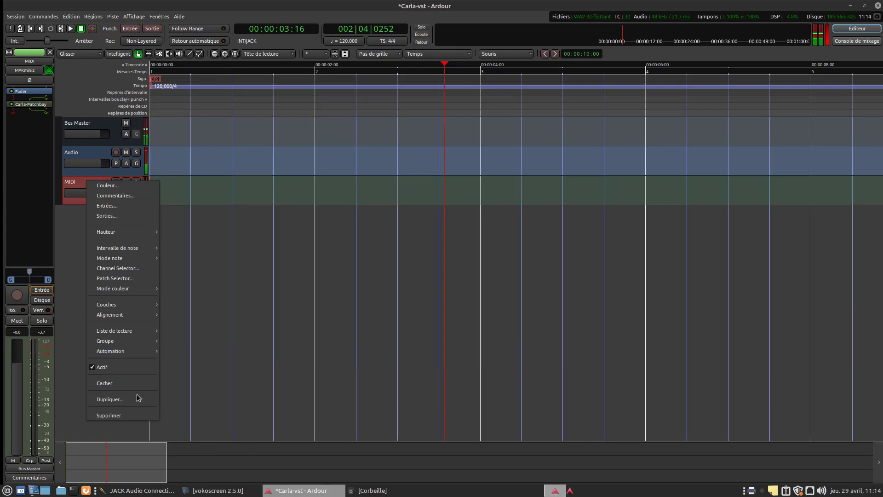
{"action": "left_click", "coordinate": [132, 416]}
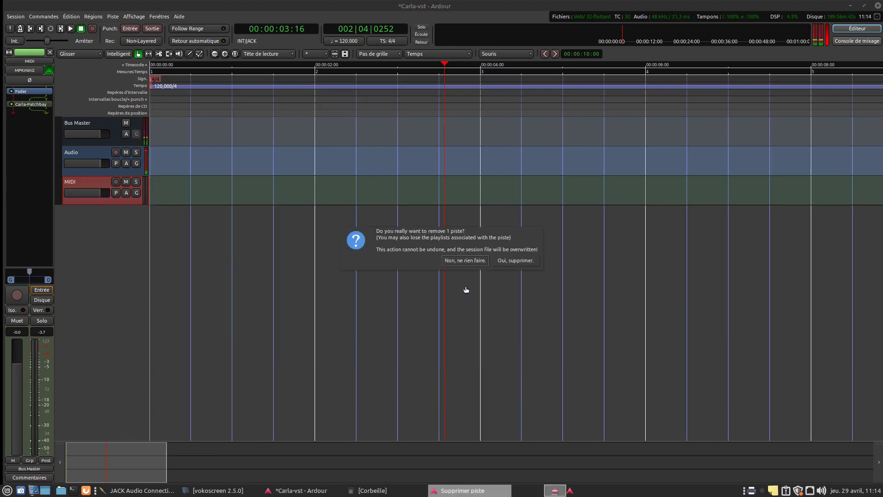
{"action": "key", "text": "Return"}
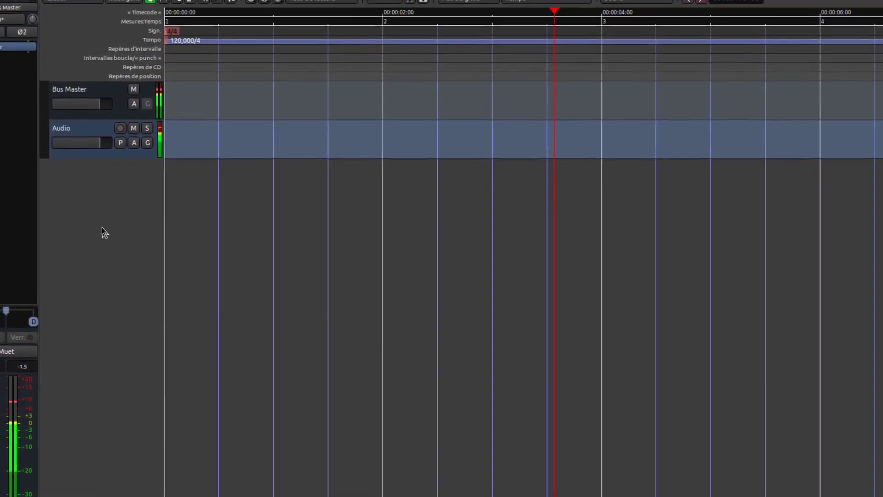
Step: Add one new track named MIDI with the a-Reasonable Synth instrument, and remove that synth from its processor list
{"action": "double_click", "coordinate": [101, 230]}
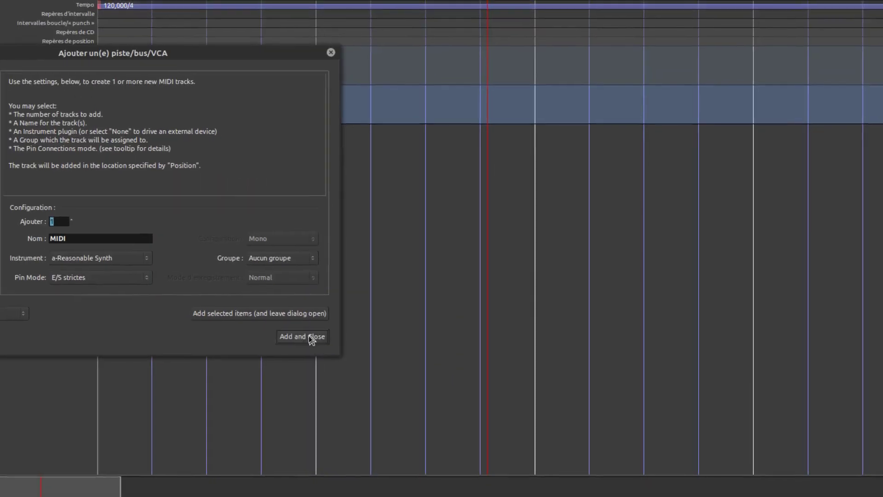
{"action": "left_click", "coordinate": [384, 361]}
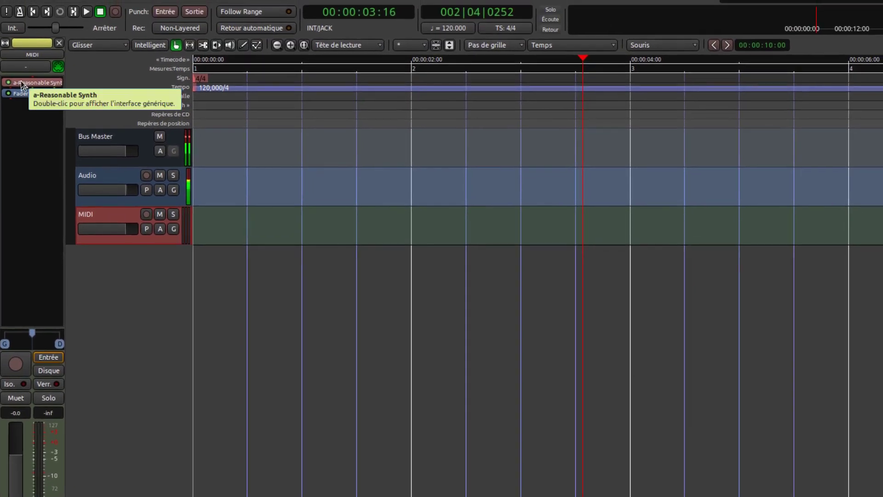
{"action": "right_click", "coordinate": [21, 81]}
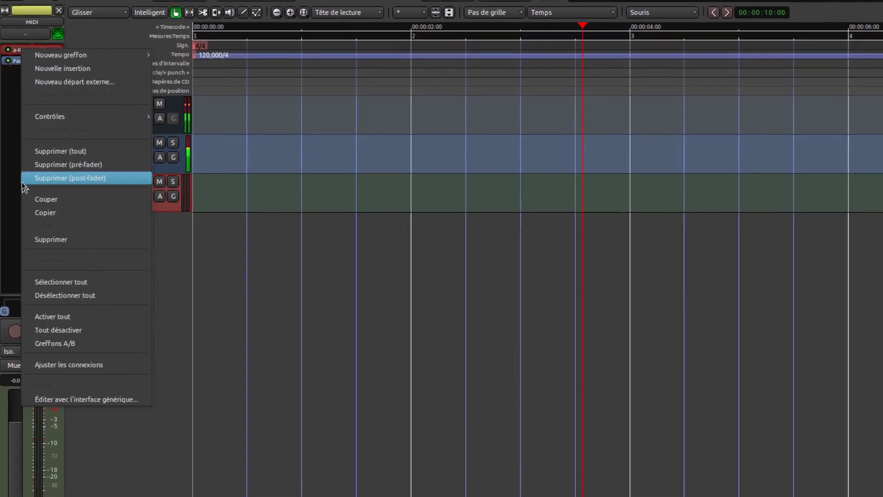
{"action": "left_click", "coordinate": [44, 234]}
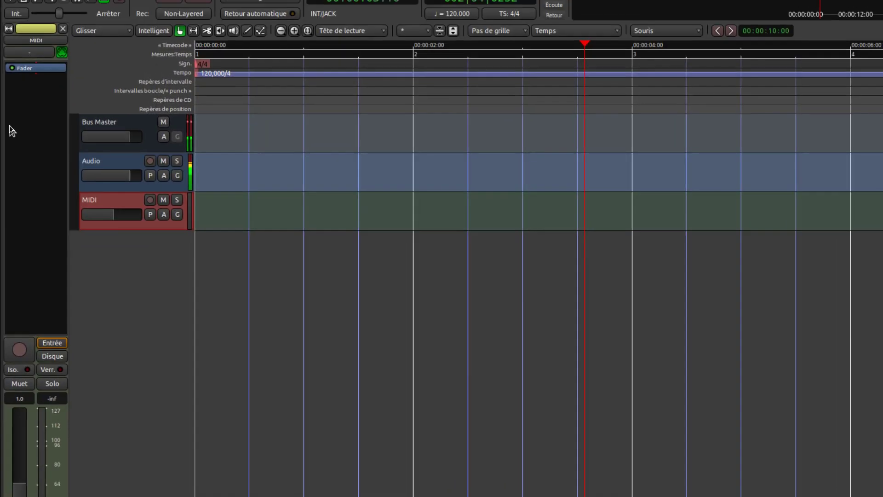
Step: Insert the favourite plugin Carla-Patchbay (LV2) after the fader on the new MIDI track
{"action": "right_click", "coordinate": [24, 100]}
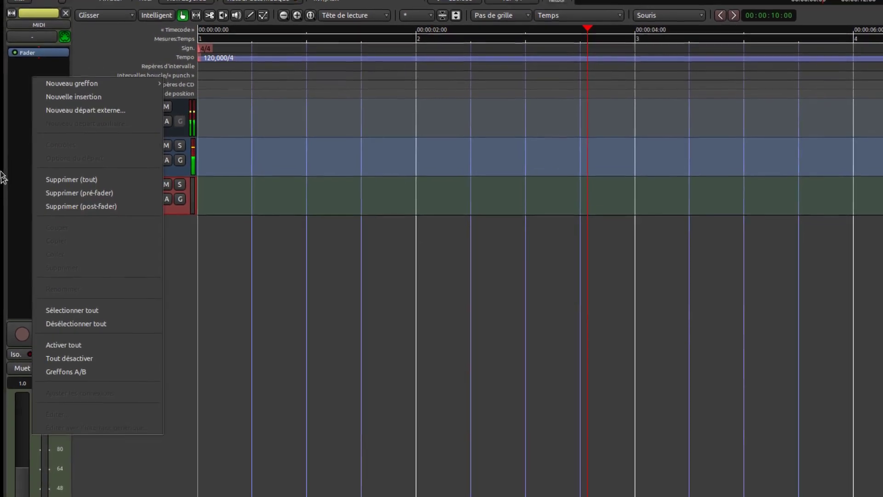
{"action": "left_click", "coordinate": [20, 86]}
{"action": "right_click", "coordinate": [20, 138]}
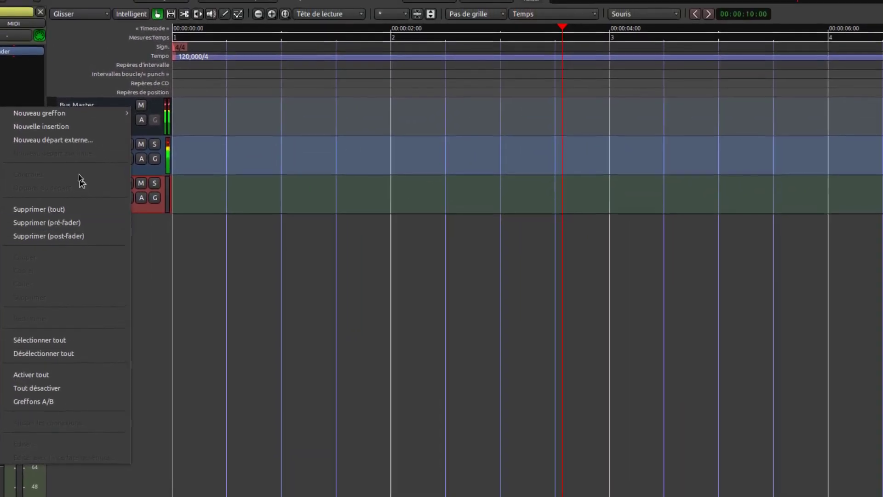
{"action": "mouse_move", "coordinate": [69, 115]}
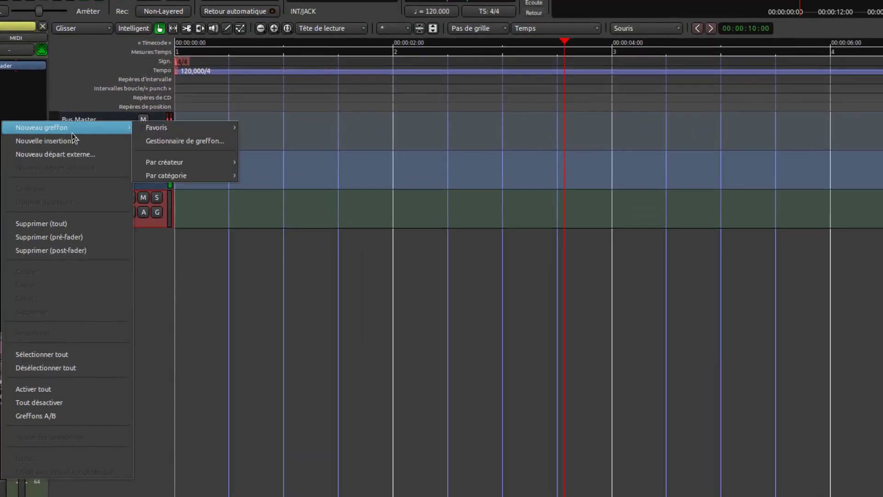
{"action": "mouse_move", "coordinate": [156, 116]}
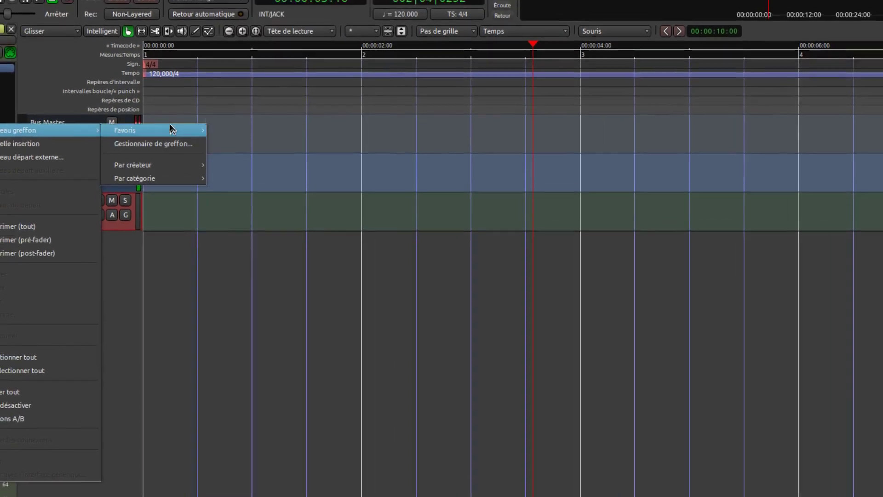
{"action": "mouse_move", "coordinate": [171, 129]}
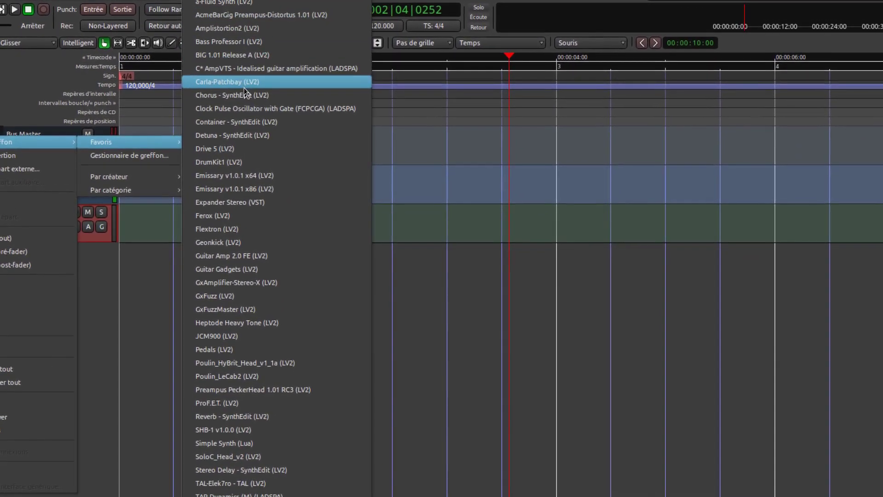
{"action": "left_click", "coordinate": [239, 84]}
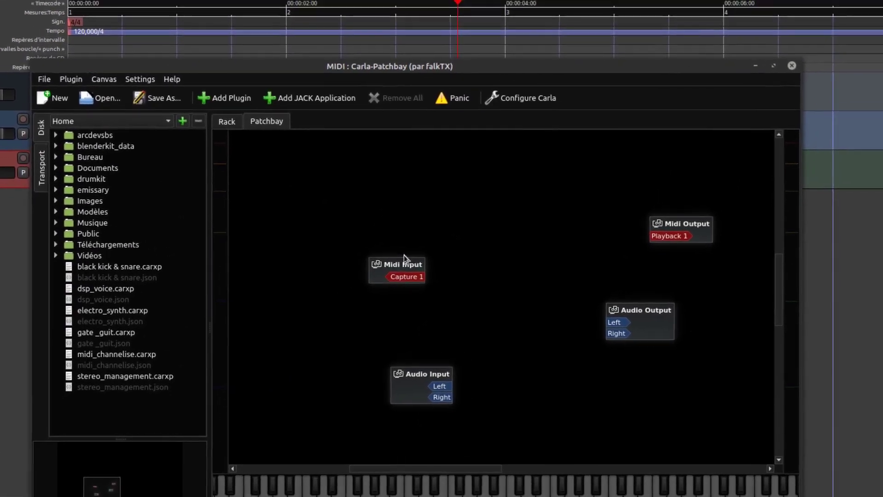
Step: Rearrange the patchbay canvas by moving the Midi Input box up and left and bringing the Audio Output box closer to it
{"action": "left_click_drag", "start_coordinate": [412, 259], "coordinate": [360, 222]}
{"action": "left_click_drag", "start_coordinate": [592, 297], "coordinate": [490, 235]}
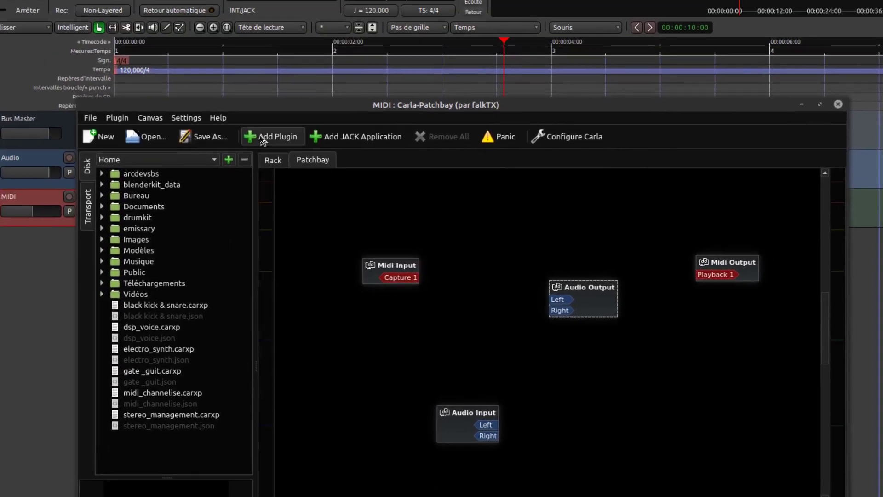
Step: Add the favourite plugin Tone2FireBird to the Carla patchbay from the plugin browser
{"action": "left_click", "coordinate": [260, 135]}
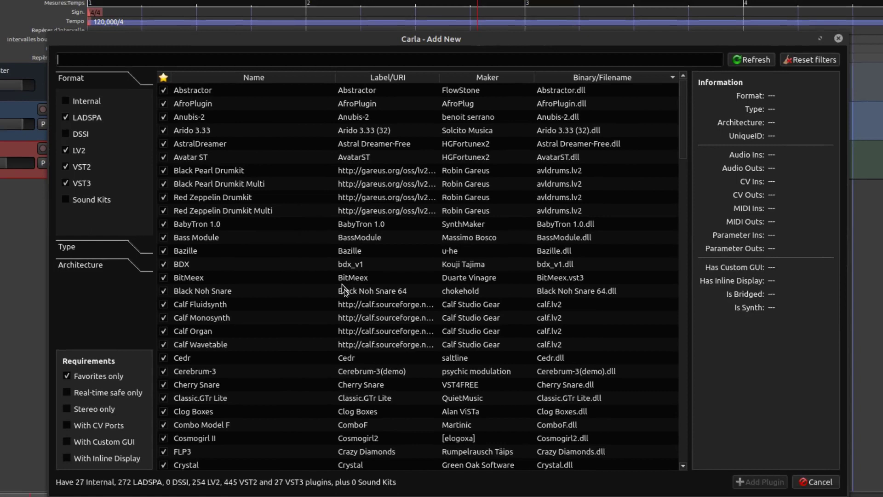
{"action": "scroll", "coordinate": [354, 405], "scroll_direction": "down", "scroll_amount": 12}
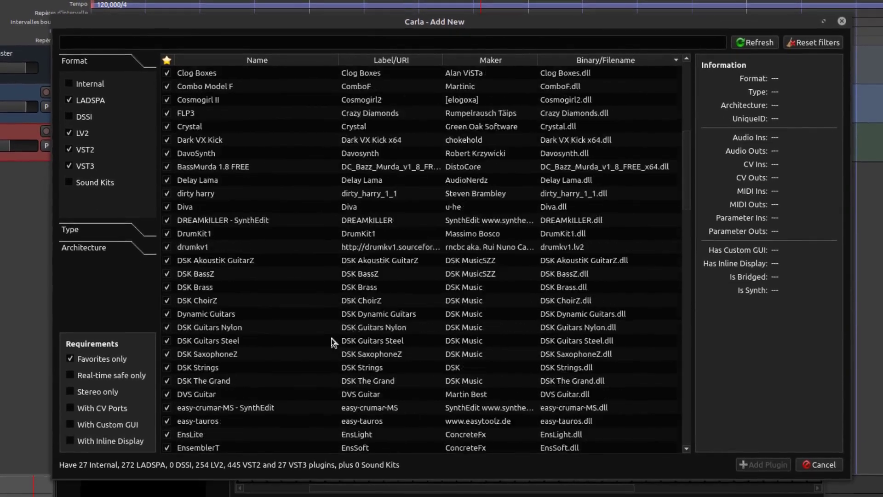
{"action": "scroll", "coordinate": [331, 338], "scroll_direction": "down", "scroll_amount": 11}
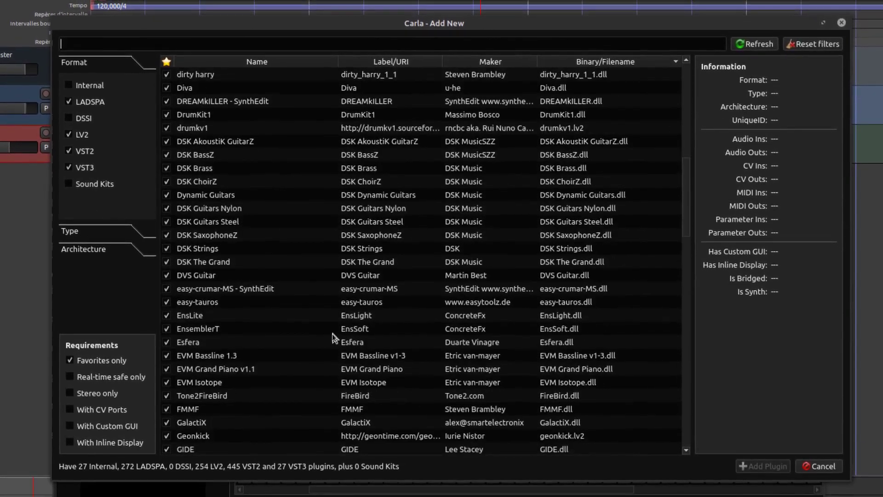
{"action": "scroll", "coordinate": [333, 332], "scroll_direction": "up", "scroll_amount": 2}
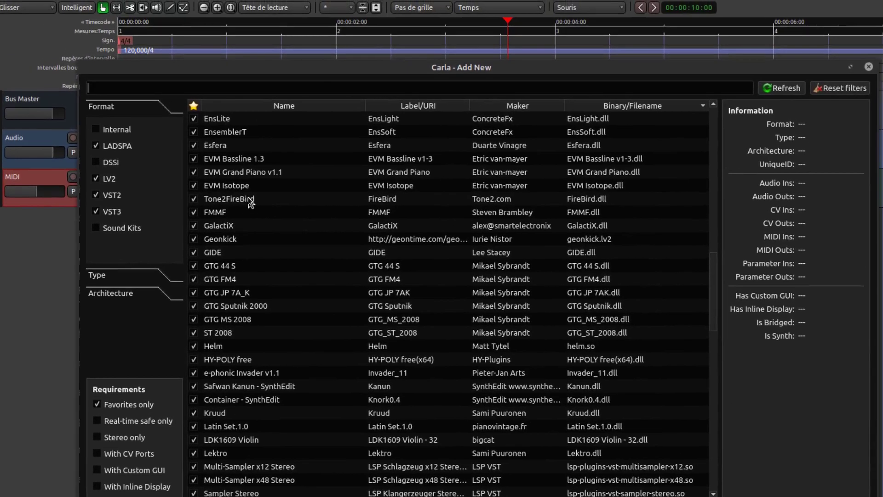
{"action": "key", "text": "Escape"}
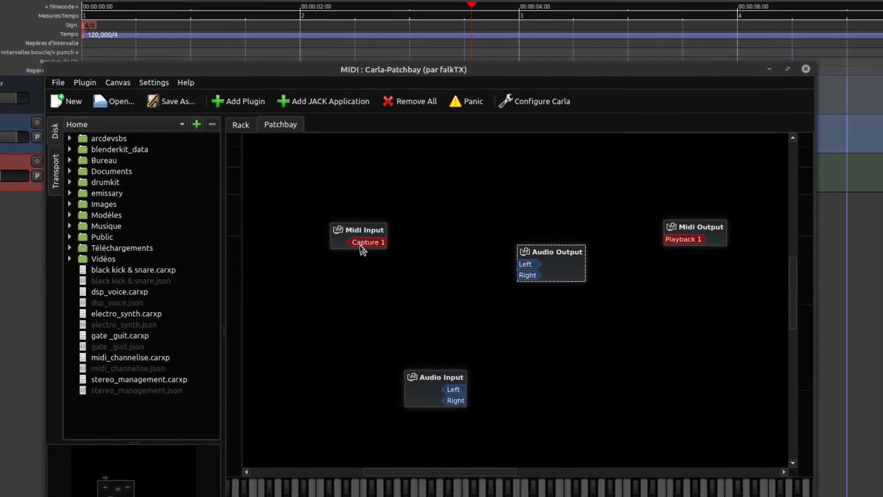
Step: Locate the new Tone2FireBird box on the patchbay canvas and move it down between the Midi Input and Audio Output boxes
{"action": "scroll", "coordinate": [350, 216], "scroll_direction": "down", "scroll_amount": 3}
{"action": "scroll", "coordinate": [174, 430], "scroll_direction": "down", "scroll_amount": 3}
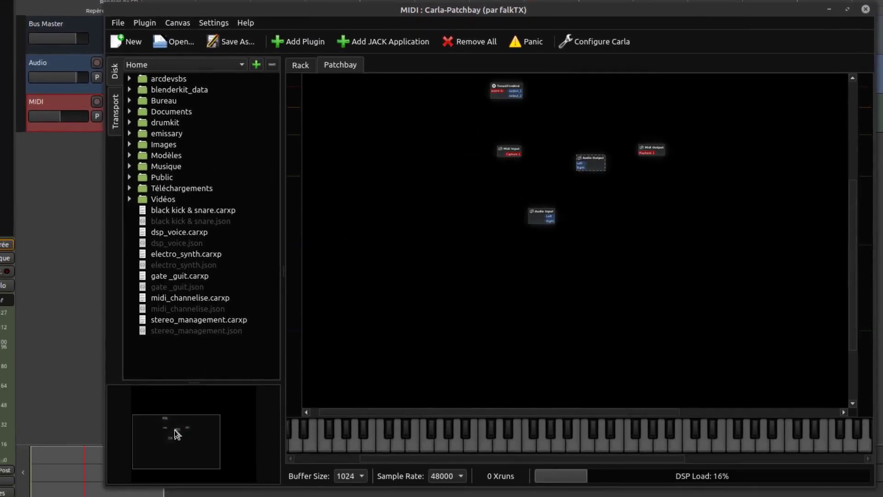
{"action": "scroll", "coordinate": [175, 430], "scroll_direction": "down", "scroll_amount": 2}
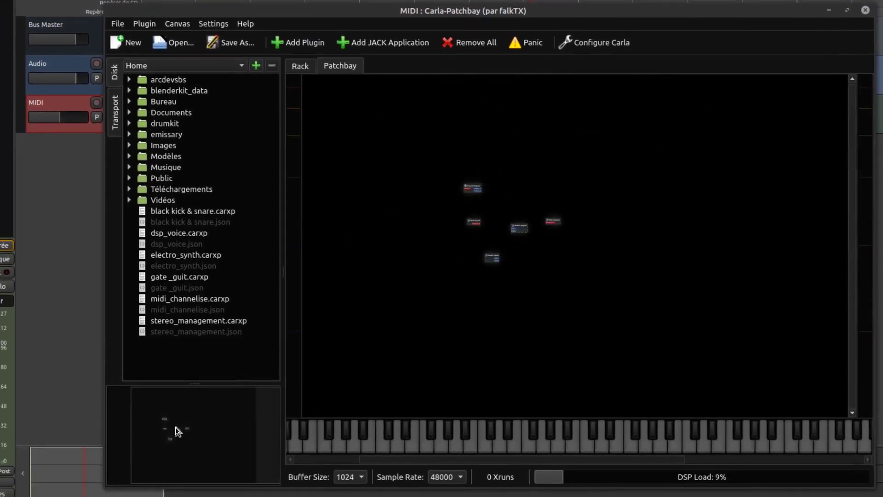
{"action": "scroll", "coordinate": [175, 427], "scroll_direction": "up", "scroll_amount": 3}
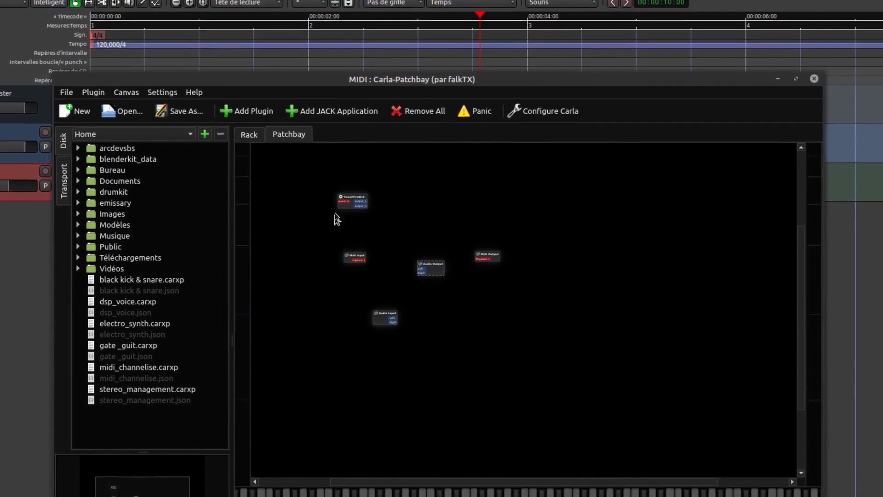
{"action": "left_click_drag", "start_coordinate": [352, 204], "coordinate": [396, 257]}
{"action": "scroll", "coordinate": [135, 492], "scroll_direction": "up", "scroll_amount": 3}
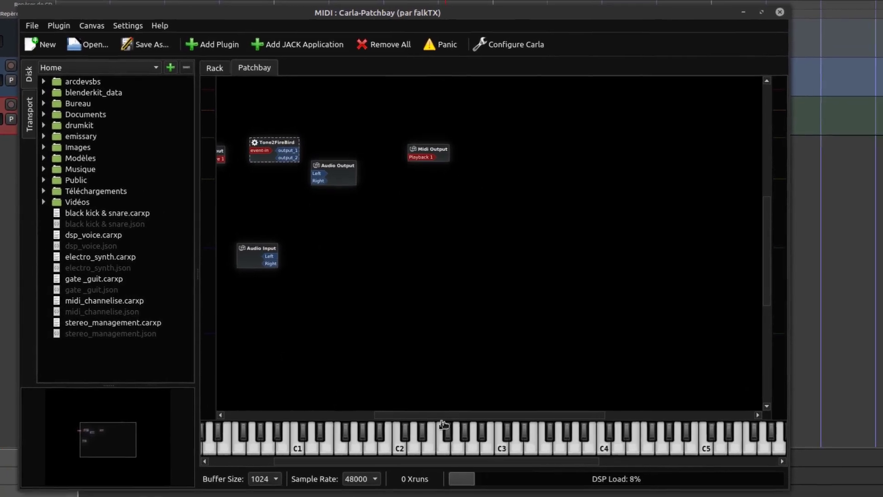
Step: Spread out the patchbay by moving the Midi Input box down and left, and the Tone2FireBird box between it and Audio Output
{"action": "left_click_drag", "start_coordinate": [460, 415], "coordinate": [359, 416]}
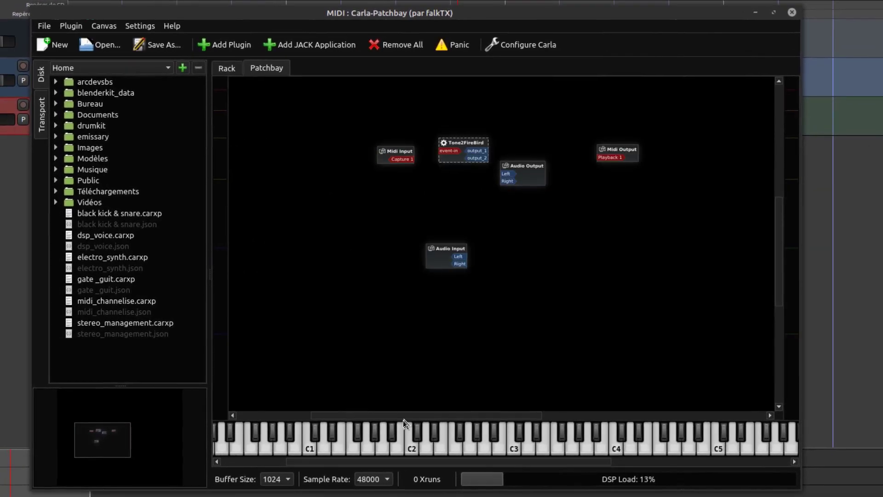
{"action": "scroll", "coordinate": [86, 444], "scroll_direction": "up", "scroll_amount": 3}
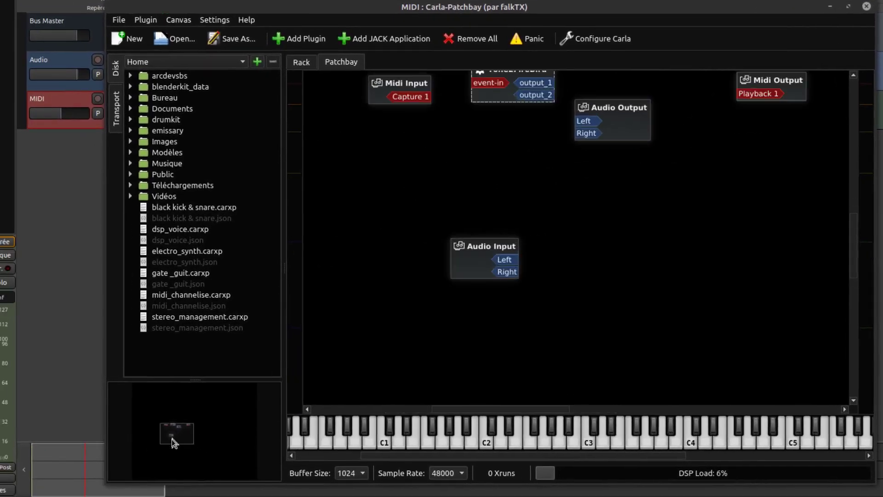
{"action": "scroll", "coordinate": [172, 439], "scroll_direction": "down", "scroll_amount": 2}
{"action": "scroll", "coordinate": [172, 439], "scroll_direction": "up", "scroll_amount": 1}
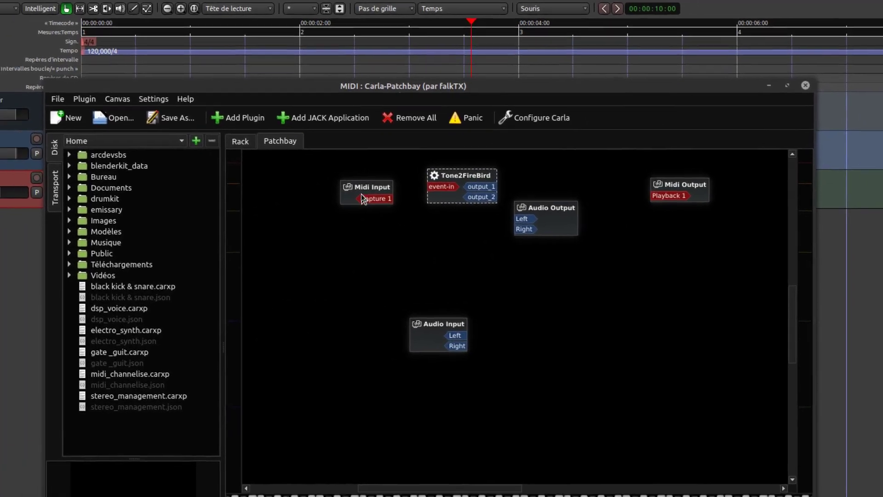
{"action": "left_click_drag", "start_coordinate": [368, 188], "coordinate": [328, 221]}
{"action": "left_click_drag", "start_coordinate": [474, 175], "coordinate": [414, 199]}
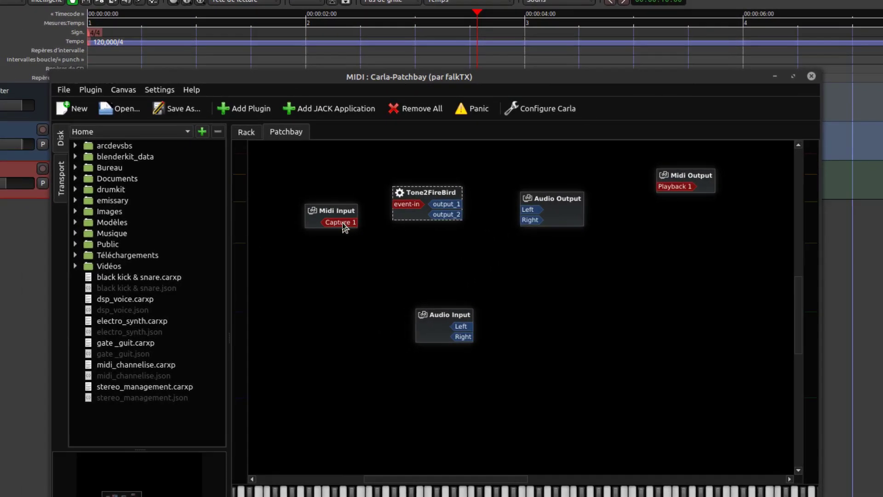
Step: Connect Midi Input's Capture 1 to Tone2FireBird's event-in, and its output_1 and output_2 to Audio Output's Left and Right
{"action": "left_click_drag", "start_coordinate": [317, 231], "coordinate": [389, 210]}
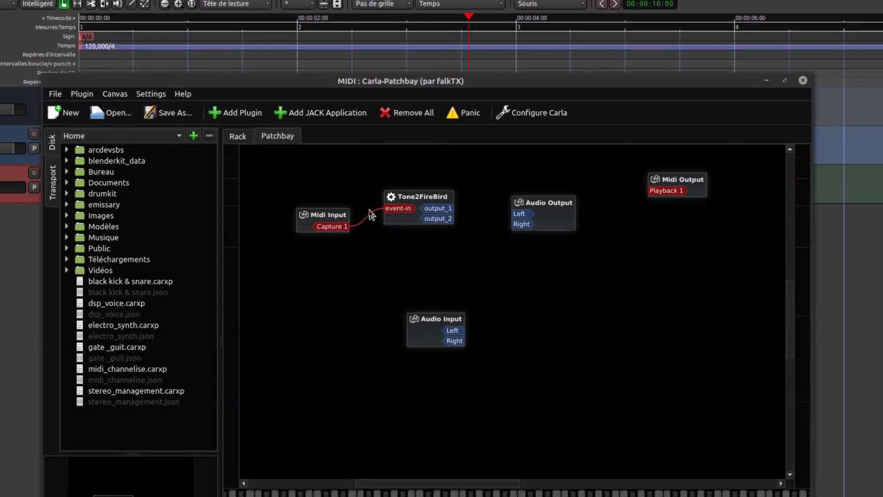
{"action": "left_click", "coordinate": [399, 200]}
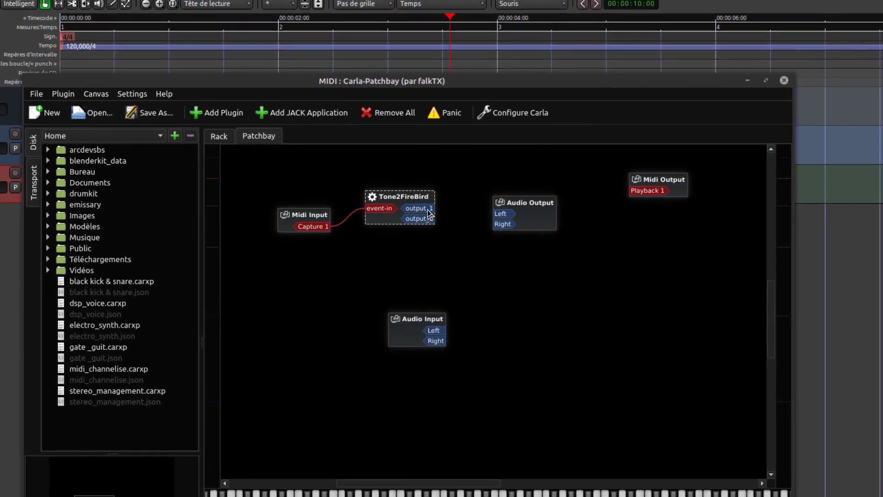
{"action": "left_click_drag", "start_coordinate": [428, 210], "coordinate": [501, 213]}
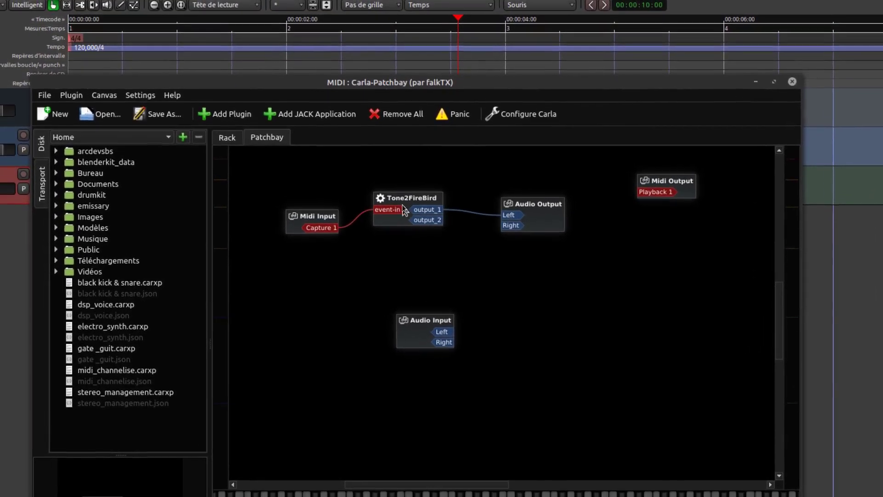
{"action": "left_click_drag", "start_coordinate": [427, 222], "coordinate": [511, 228]}
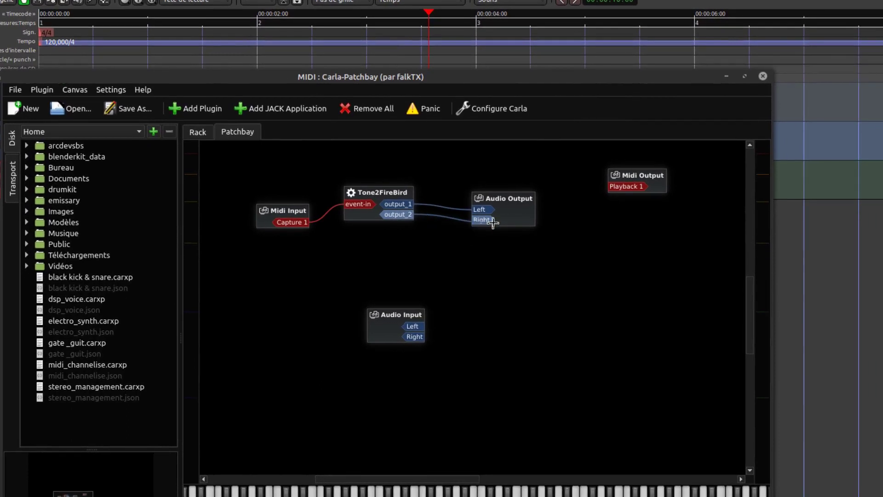
{"action": "left_click", "coordinate": [376, 192]}
{"action": "left_click", "coordinate": [537, 207]}
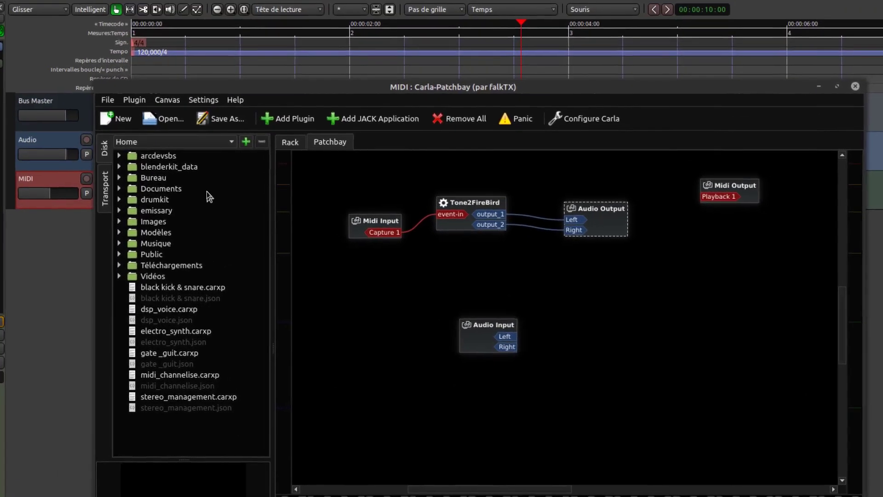
Step: Show Carla's rack and enable Map Program Changes in Tone2FireBird's MIDI settings
{"action": "left_click", "coordinate": [269, 144]}
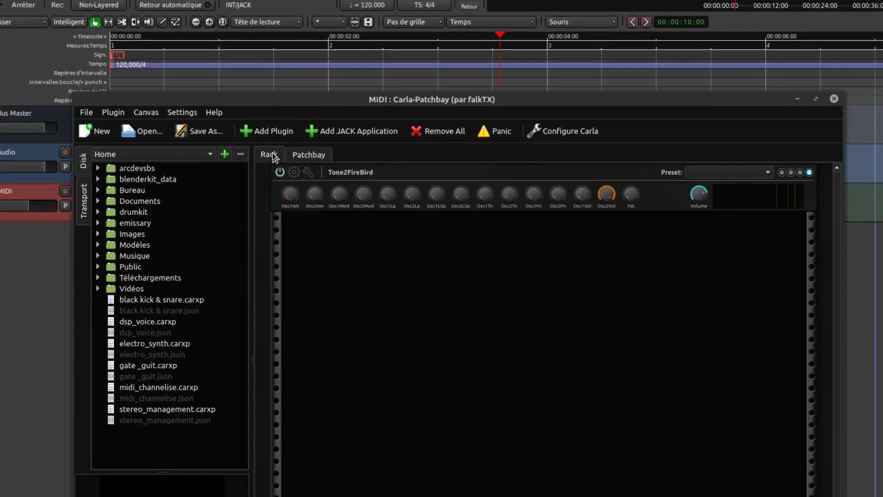
{"action": "left_click", "coordinate": [301, 155]}
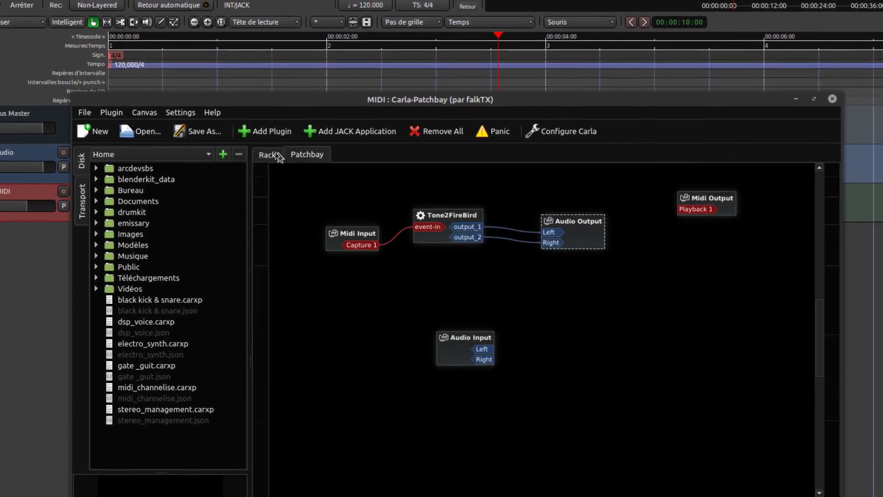
{"action": "left_click", "coordinate": [272, 155]}
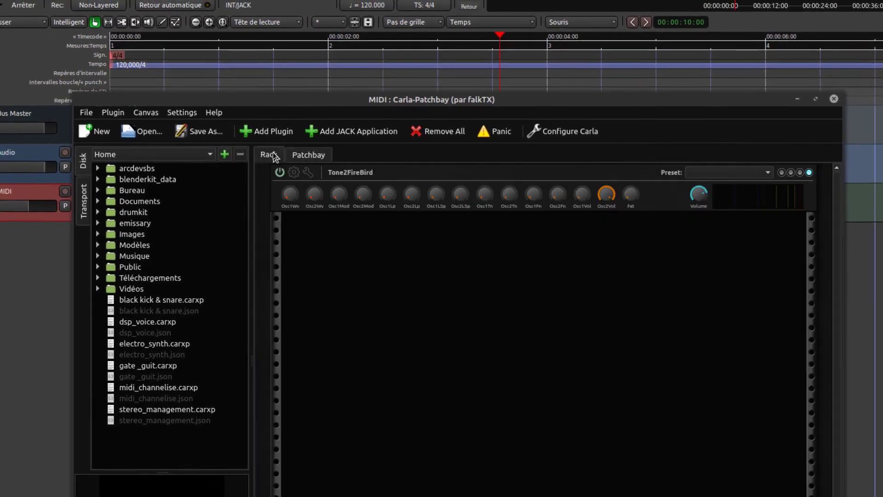
{"action": "left_click", "coordinate": [304, 167]}
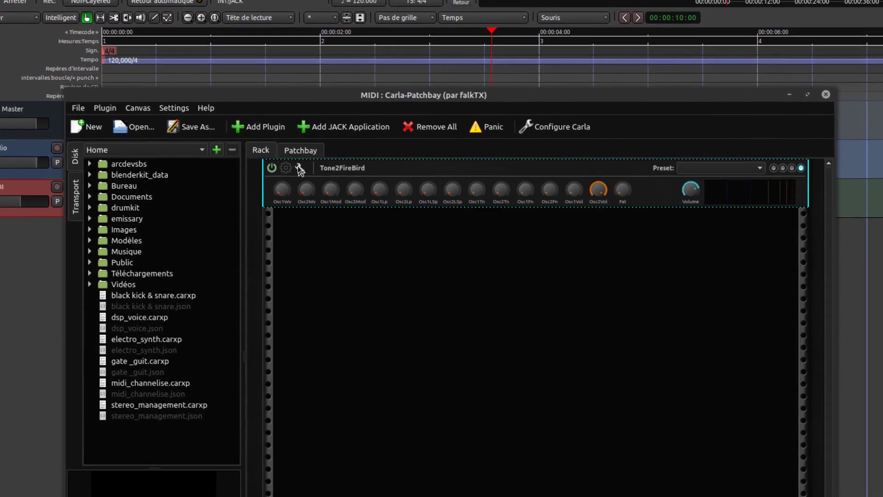
{"action": "left_click", "coordinate": [300, 168]}
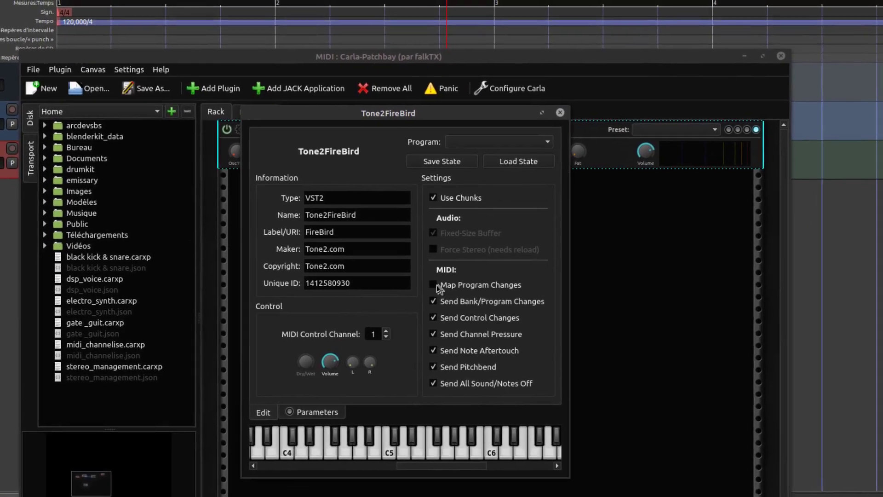
{"action": "left_click", "coordinate": [437, 285]}
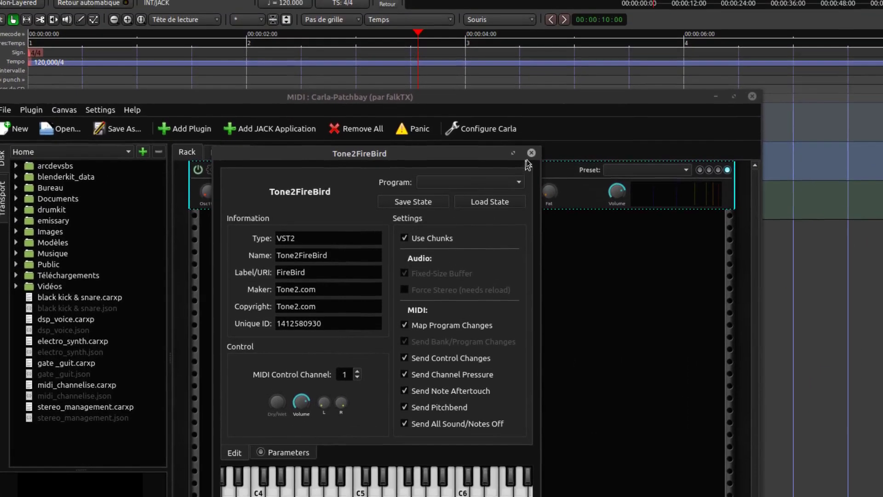
{"action": "key", "text": "Escape"}
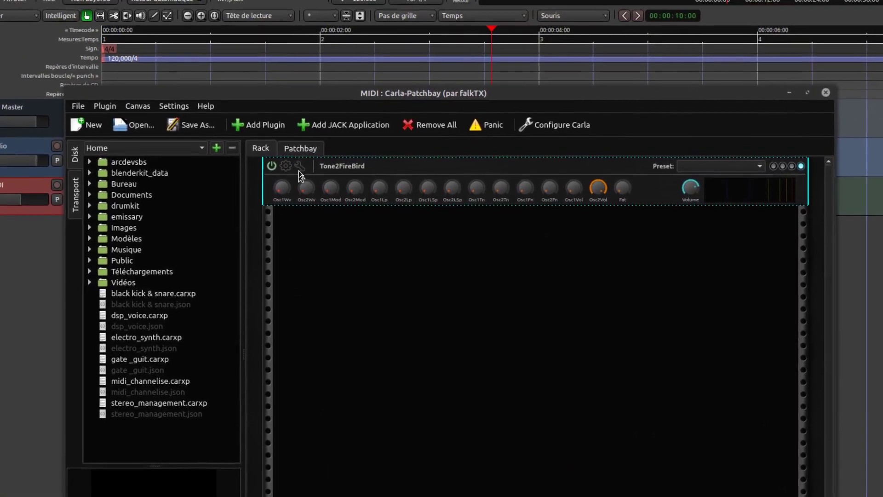
{"action": "left_click", "coordinate": [299, 168]}
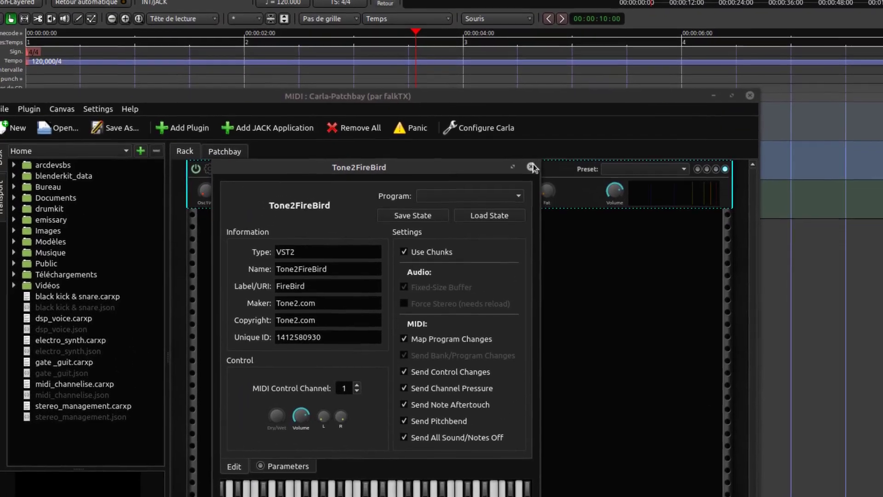
{"action": "left_click", "coordinate": [548, 137]}
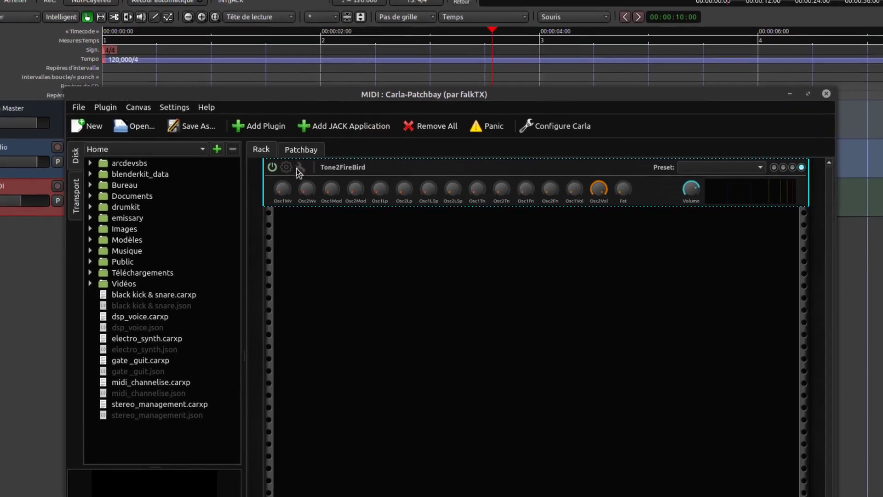
Step: Open Tone2FireBird's own interface, move it over the rack and set its window to stay always on top
{"action": "left_click", "coordinate": [292, 170]}
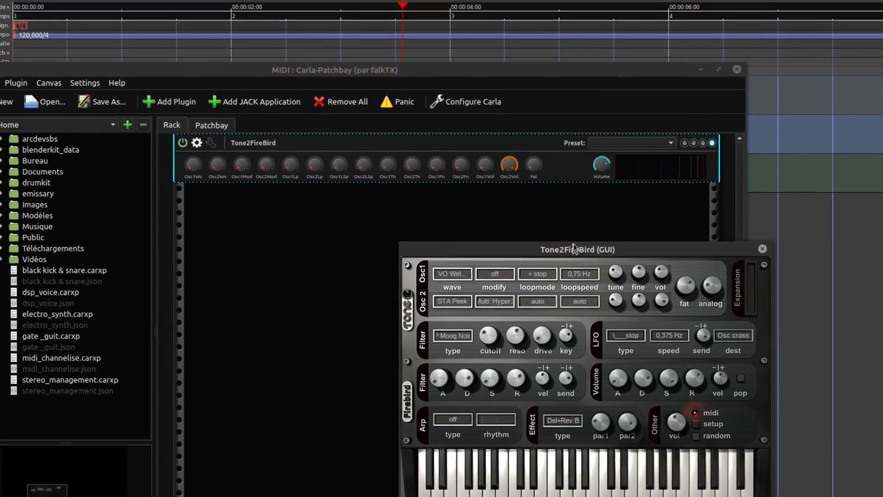
{"action": "left_click_drag", "start_coordinate": [573, 248], "coordinate": [314, 143]}
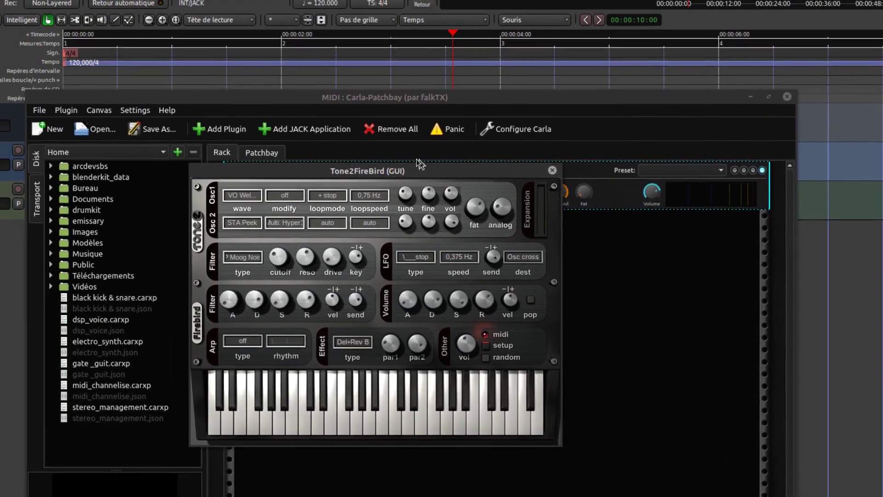
{"action": "right_click", "coordinate": [265, 110]}
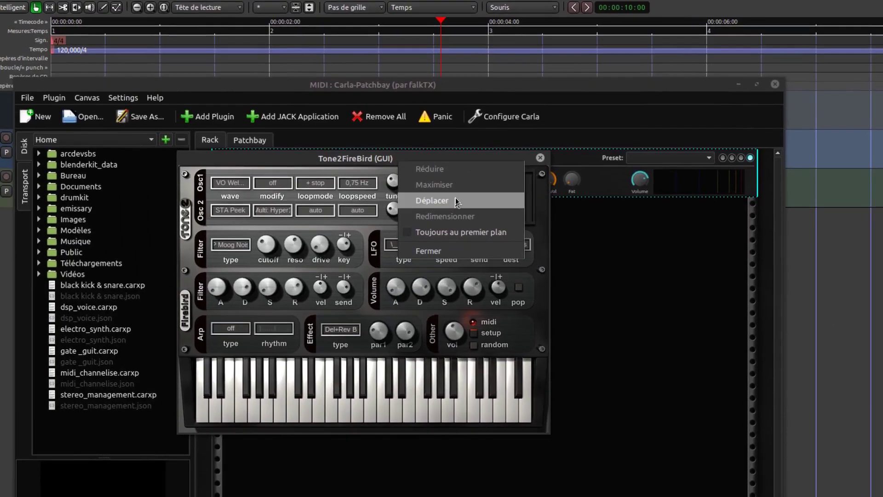
{"action": "left_click", "coordinate": [458, 225]}
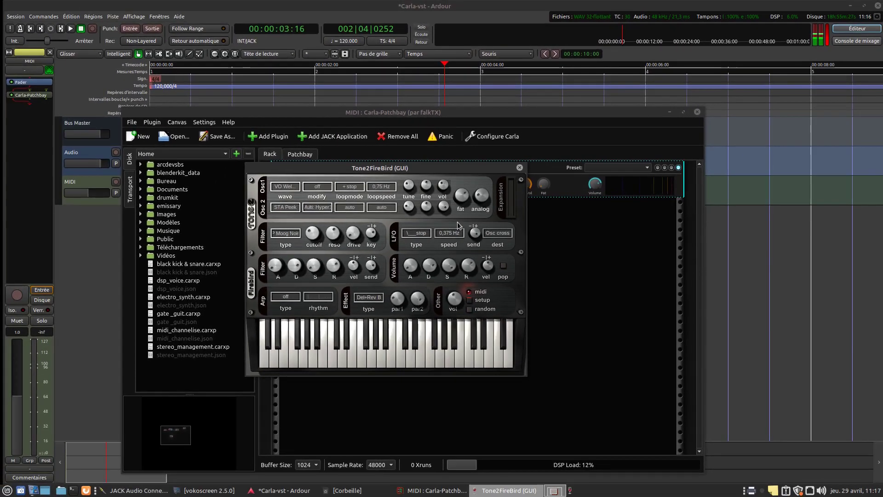
Step: Move the Tone2FireBird and Carla-Patchbay windows apart, minimise Carla-Patchbay and return to the Ardour session
{"action": "left_click_drag", "start_coordinate": [382, 172], "coordinate": [677, 212]}
{"action": "left_click_drag", "start_coordinate": [554, 112], "coordinate": [555, 268]}
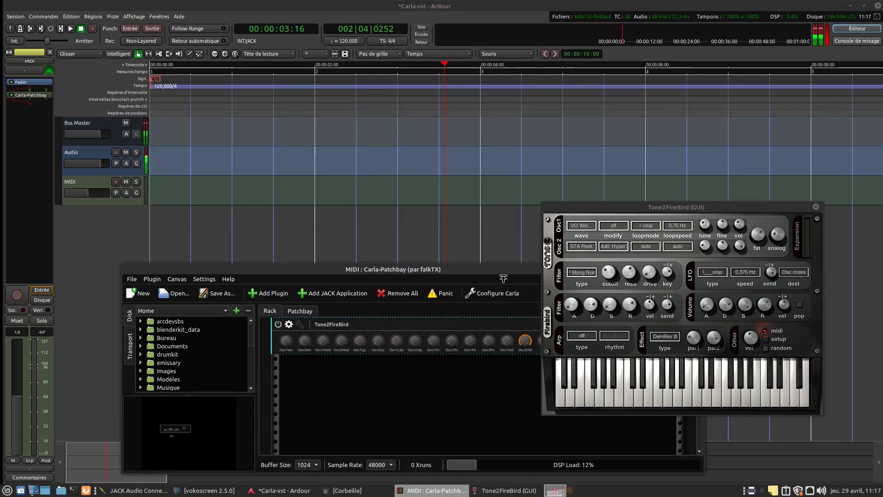
{"action": "left_click_drag", "start_coordinate": [453, 269], "coordinate": [266, 249]}
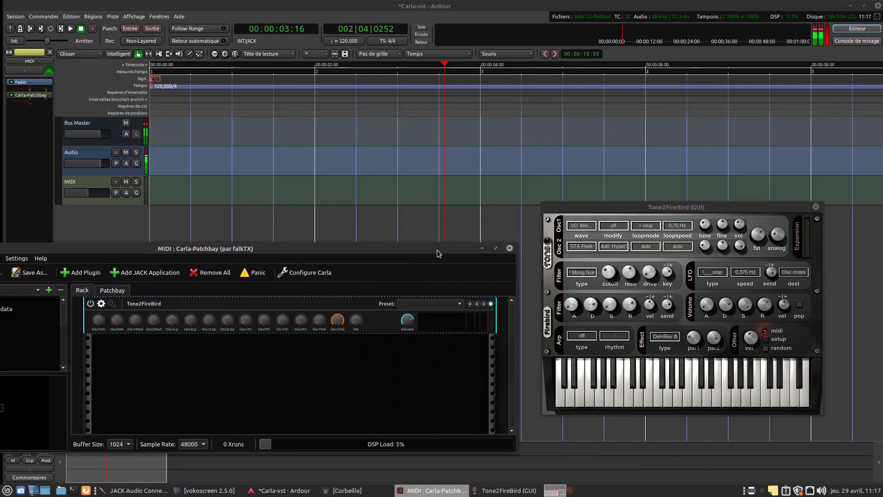
{"action": "left_click", "coordinate": [482, 250]}
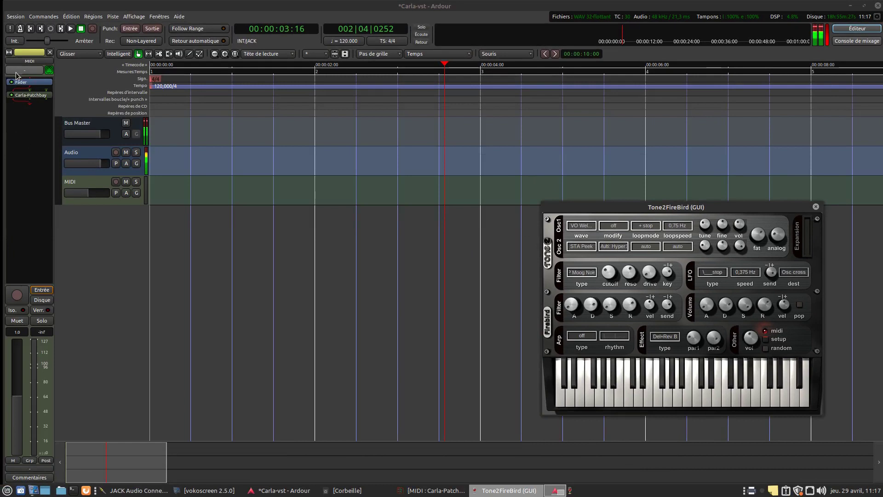
{"action": "left_click", "coordinate": [18, 133]}
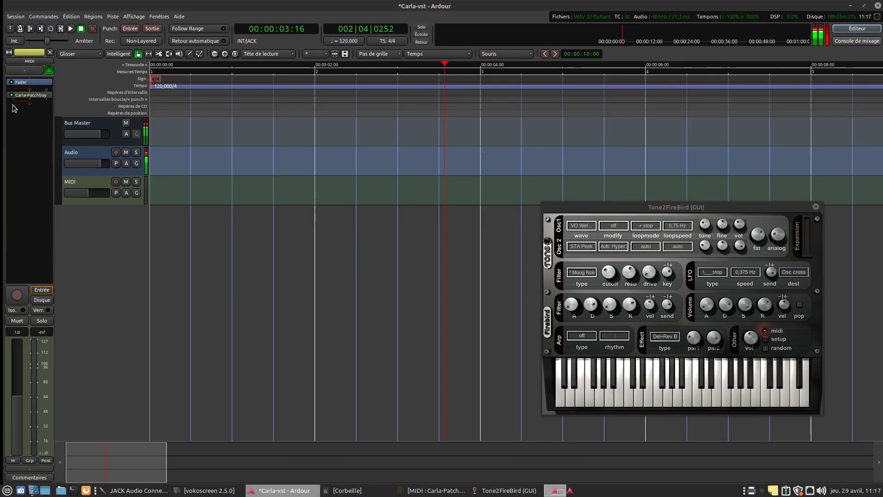
Step: Connect the MIDI track's input to the MPKmini2 controller
{"action": "left_click", "coordinate": [18, 68]}
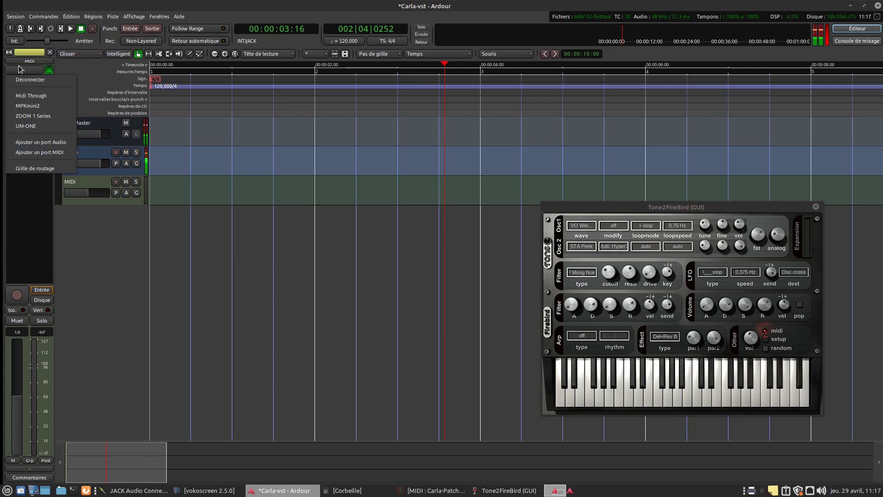
{"action": "left_click", "coordinate": [29, 106]}
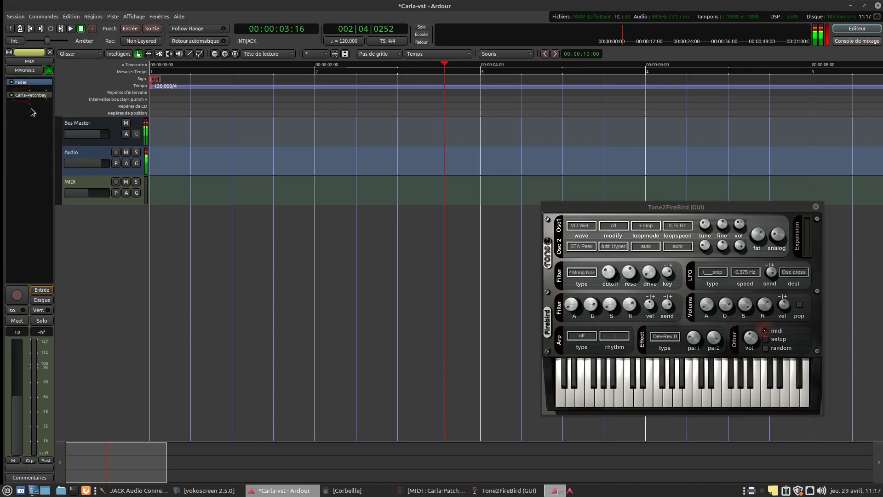
{"action": "left_click", "coordinate": [24, 70]}
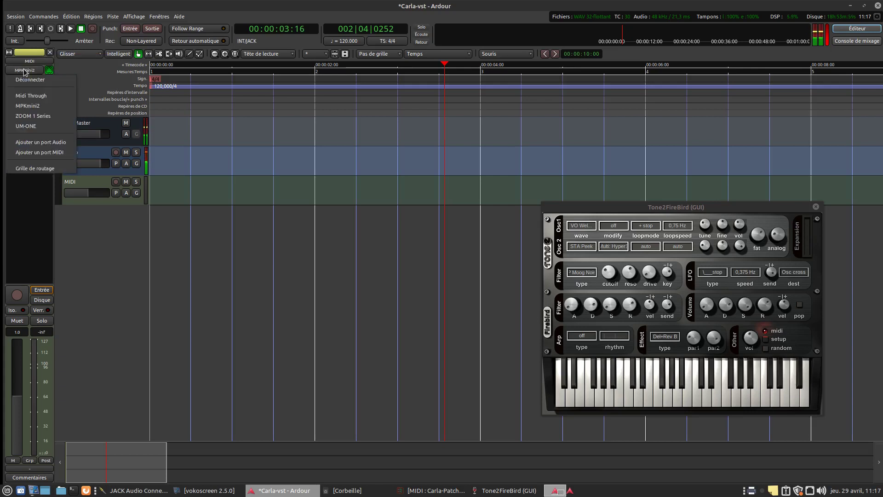
{"action": "left_click", "coordinate": [27, 146]}
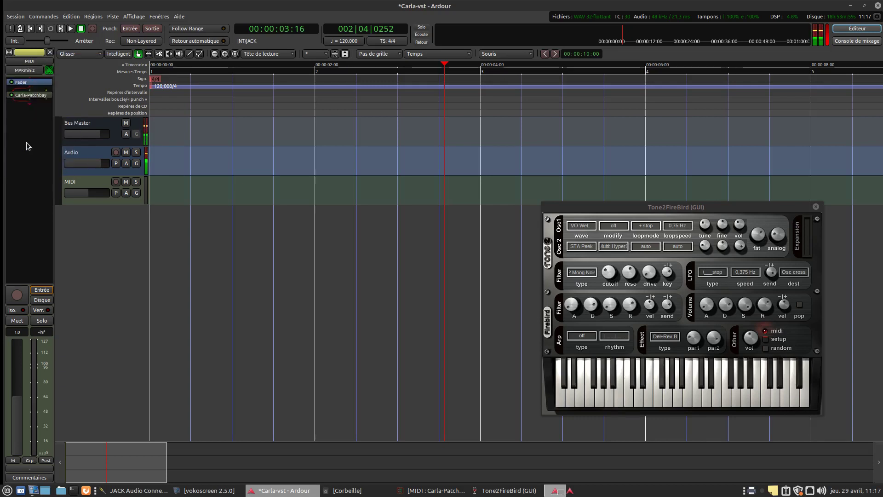
Step: Play a few test notes on Tone2FireBird's own keyboard
{"action": "left_click", "coordinate": [666, 396]}
{"action": "left_click", "coordinate": [726, 396]}
{"action": "left_click", "coordinate": [600, 398]}
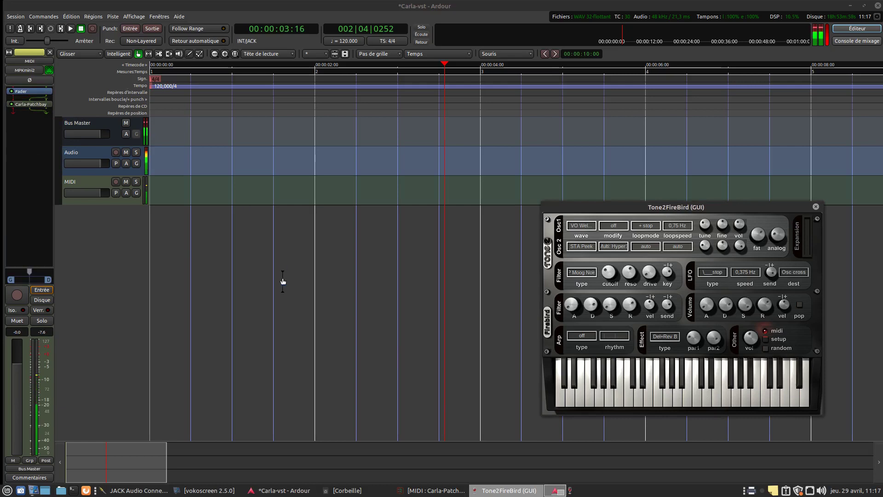
Step: Open the MIDI track's Patch Selector, move it clear of the mixer strip and audition the selected program with a note
{"action": "left_click", "coordinate": [86, 183]}
{"action": "right_click", "coordinate": [86, 182]}
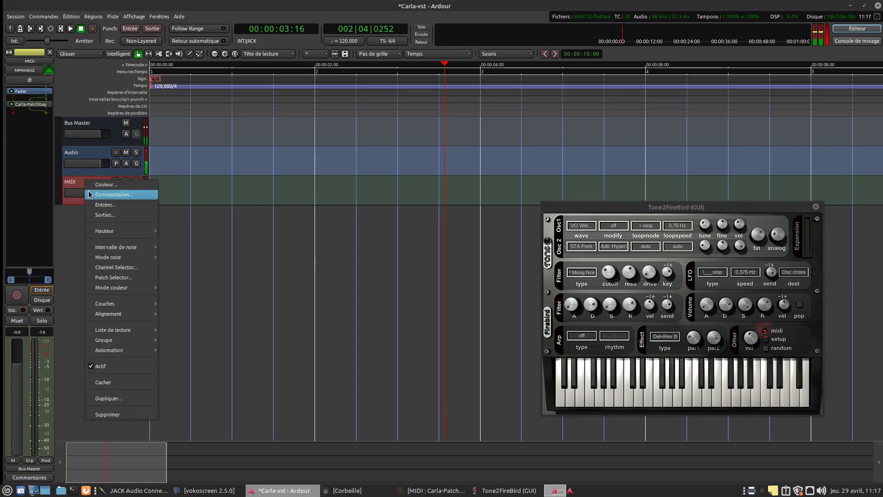
{"action": "left_click", "coordinate": [114, 276]}
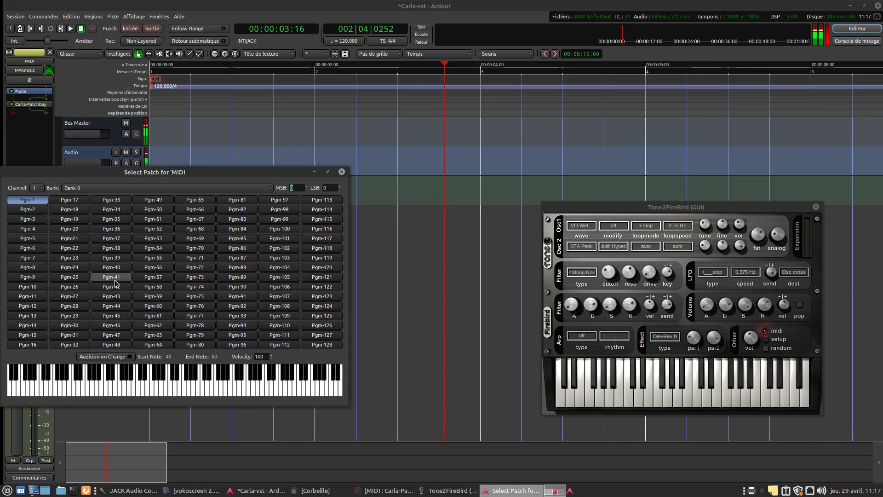
{"action": "left_click_drag", "start_coordinate": [156, 171], "coordinate": [244, 191]}
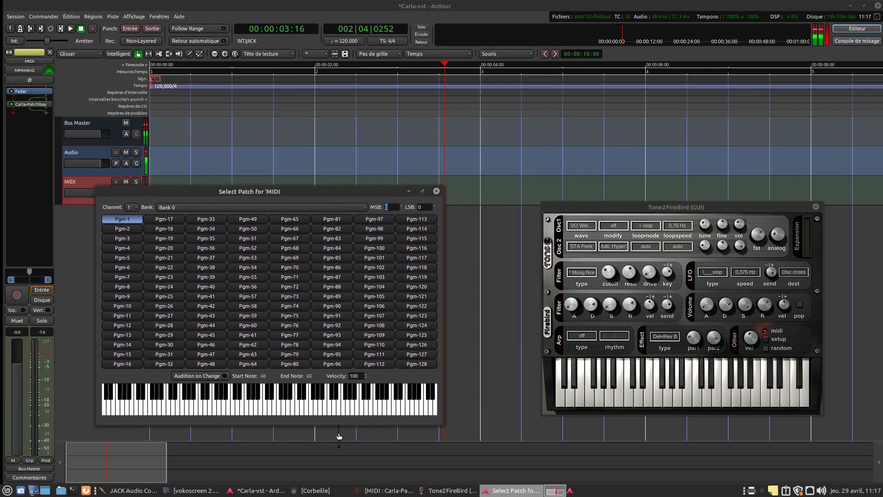
{"action": "left_click", "coordinate": [239, 411]}
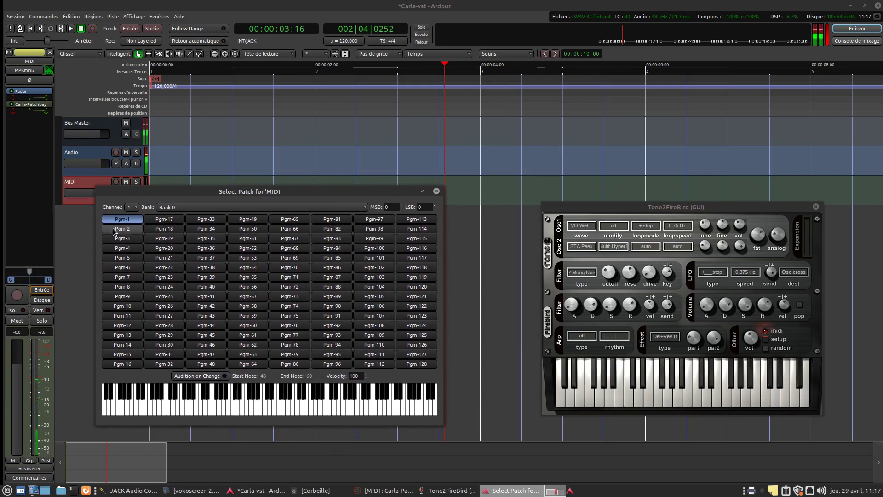
Step: Select program Pgm-4 of Bank 0 on channel 1 and audition it with several notes on the patch keyboard
{"action": "left_click", "coordinate": [122, 248]}
{"action": "left_click", "coordinate": [218, 411]}
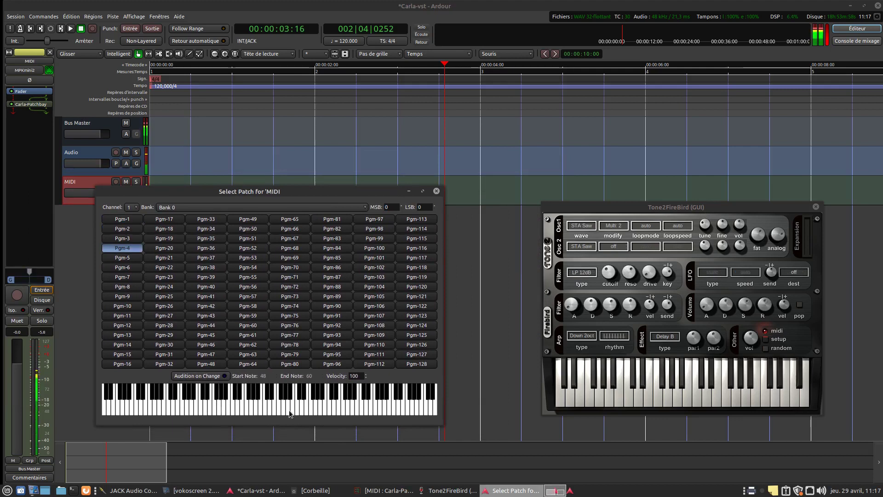
{"action": "left_click", "coordinate": [138, 409]}
{"action": "left_click", "coordinate": [188, 409]}
{"action": "left_click", "coordinate": [219, 409]}
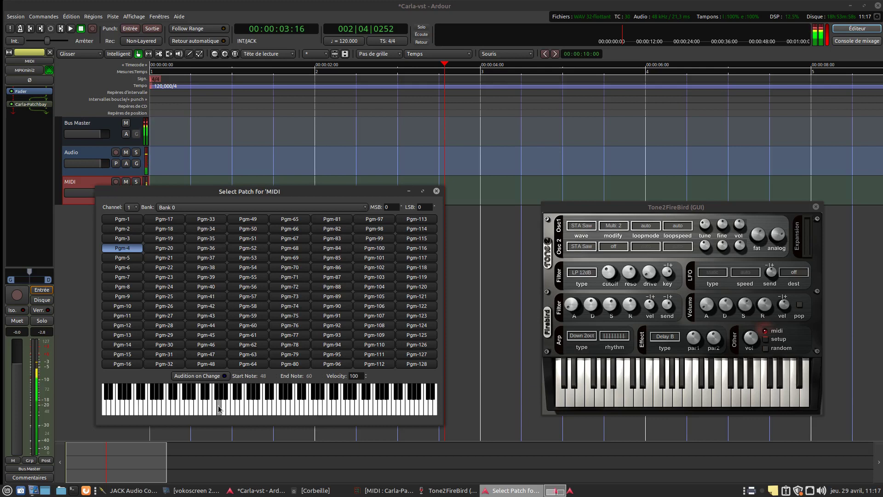
Step: Arrange the patch selector and Tone2FireBird windows side by side, and play another test note on the patch keyboard
{"action": "left_click_drag", "start_coordinate": [271, 194], "coordinate": [306, 213]}
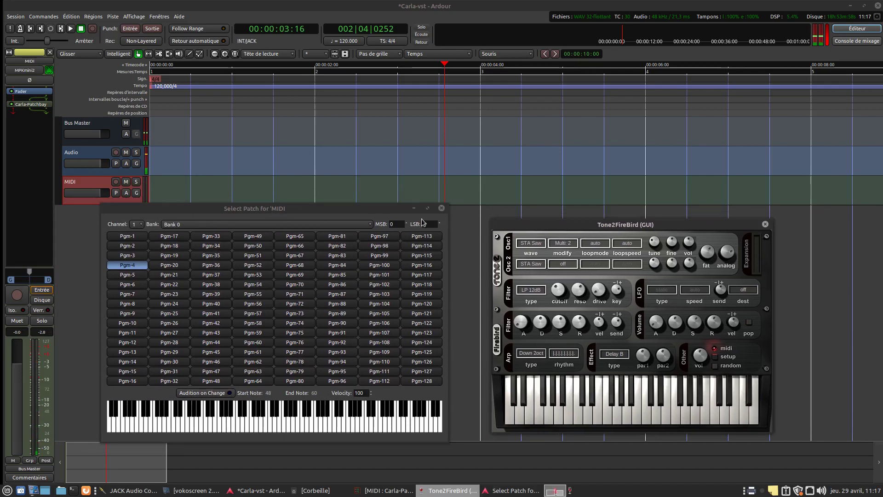
{"action": "left_click", "coordinate": [422, 223]}
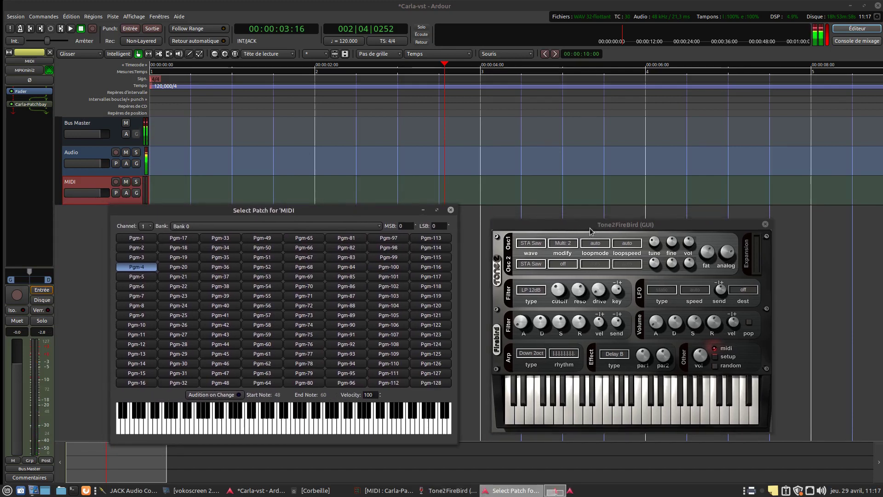
{"action": "left_click", "coordinate": [590, 230]}
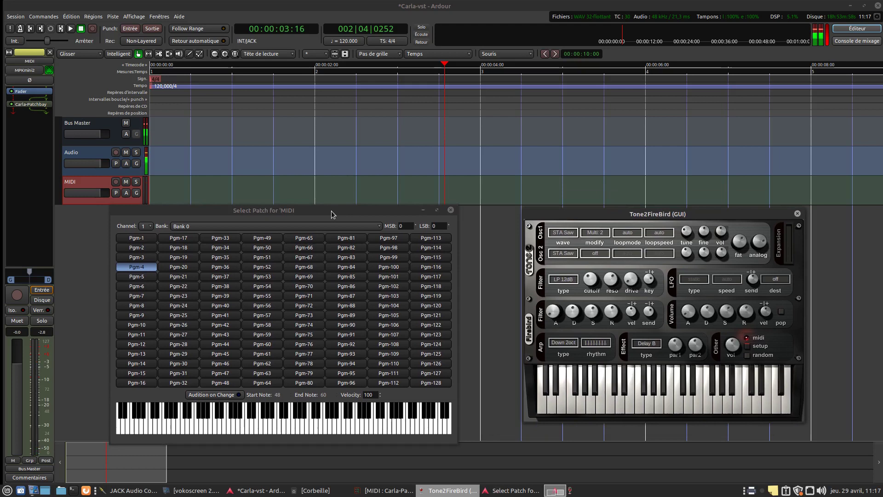
{"action": "left_click_drag", "start_coordinate": [331, 213], "coordinate": [334, 208]}
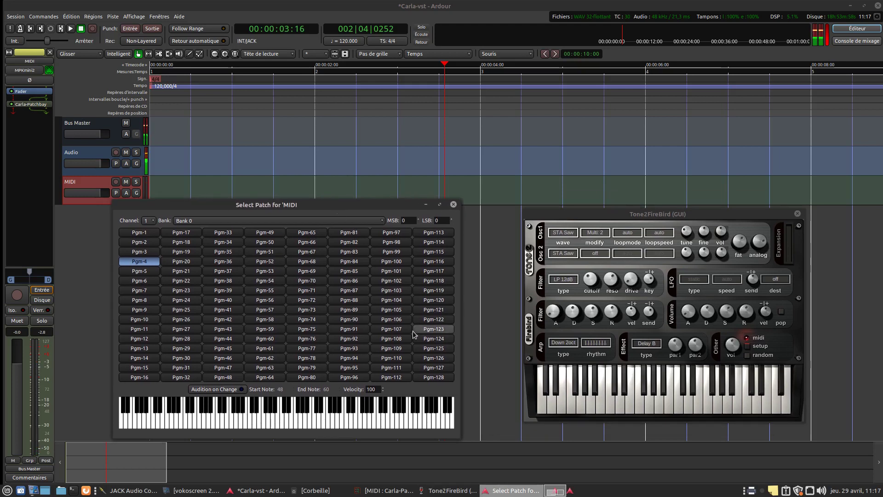
{"action": "left_click", "coordinate": [346, 416]}
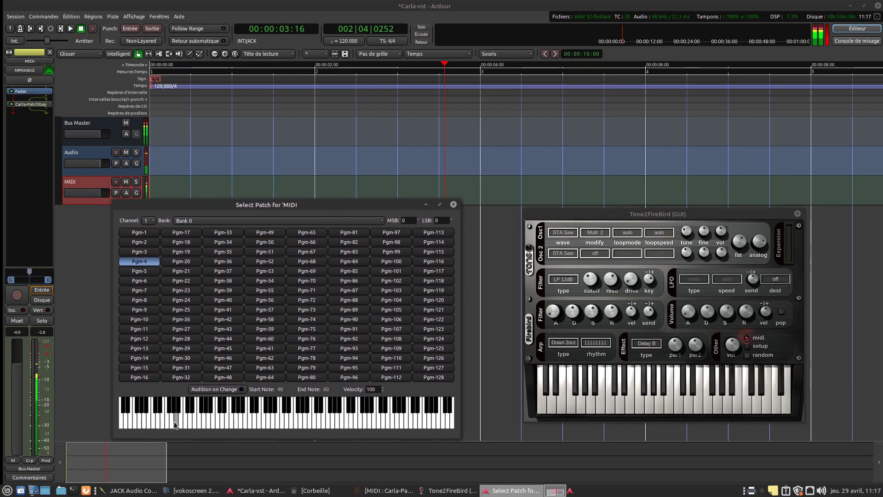
{"action": "left_click_drag", "start_coordinate": [364, 204], "coordinate": [355, 199]}
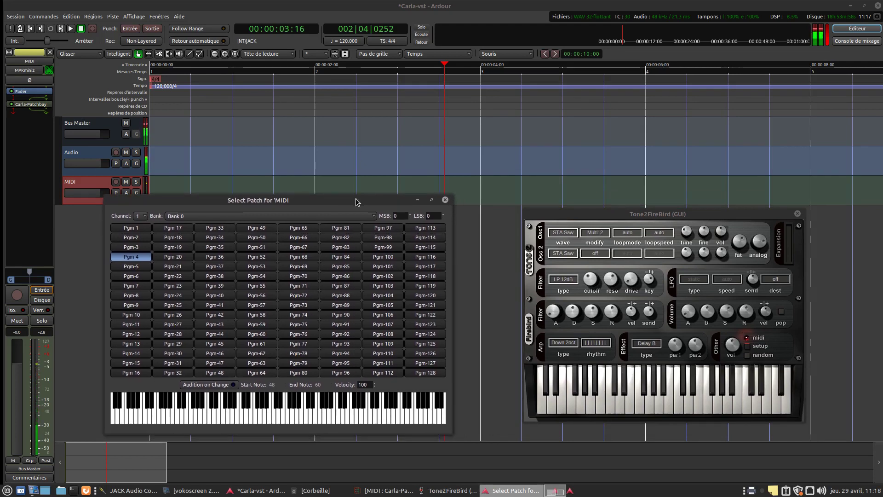
{"action": "left_click_drag", "start_coordinate": [753, 209], "coordinate": [738, 195]}
{"action": "left_click_drag", "start_coordinate": [367, 203], "coordinate": [373, 197]}
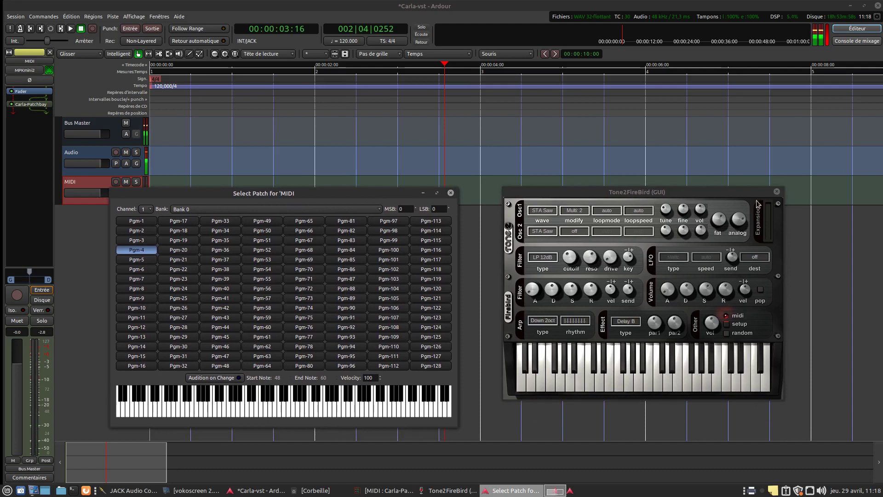
Step: Reopen Carla-Patchbay, place it above the patch selector and Tone2FireBird windows, and make its window narrower
{"action": "double_click", "coordinate": [22, 111]}
{"action": "left_click_drag", "start_coordinate": [211, 253], "coordinate": [334, 30]}
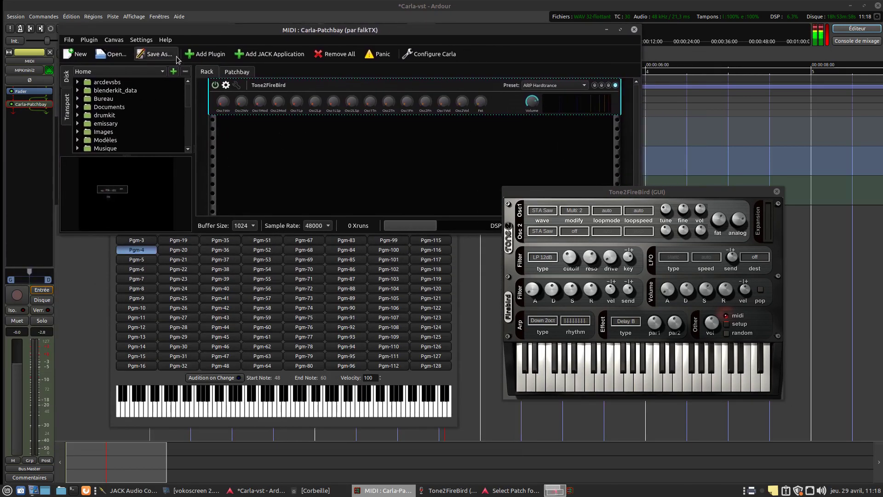
{"action": "left_click", "coordinate": [319, 161]}
{"action": "left_click_drag", "start_coordinate": [629, 200], "coordinate": [625, 249]}
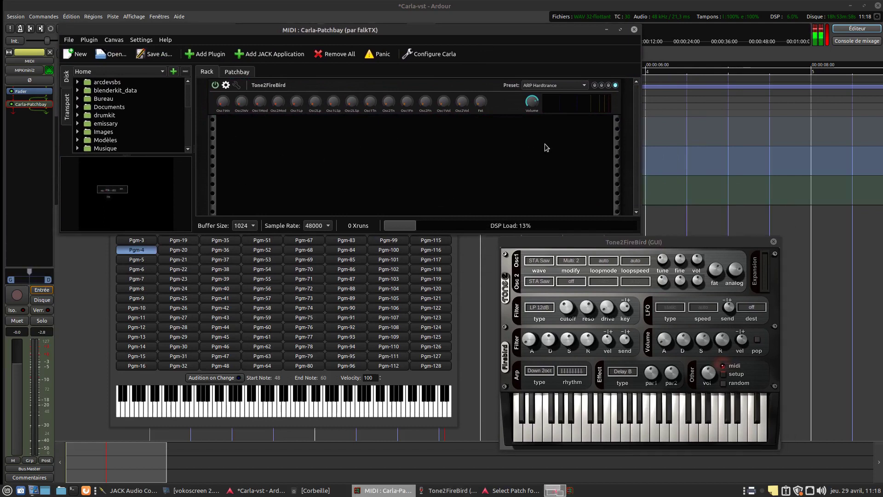
{"action": "left_click_drag", "start_coordinate": [639, 156], "coordinate": [553, 156]}
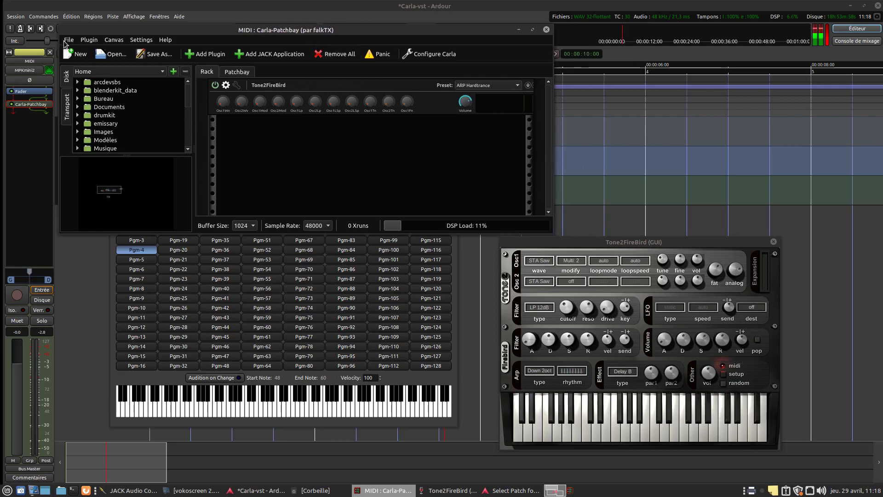
Step: Move the Carla-Patchbay and Tone2FireBird windows apart and review the options available for the Tone2FireBird plugin in the rack
{"action": "left_click", "coordinate": [298, 91]}
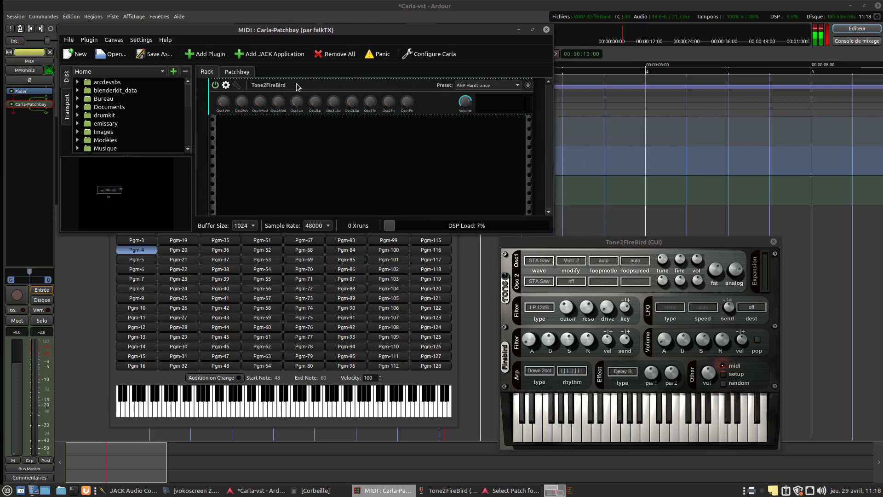
{"action": "left_click", "coordinate": [279, 165]}
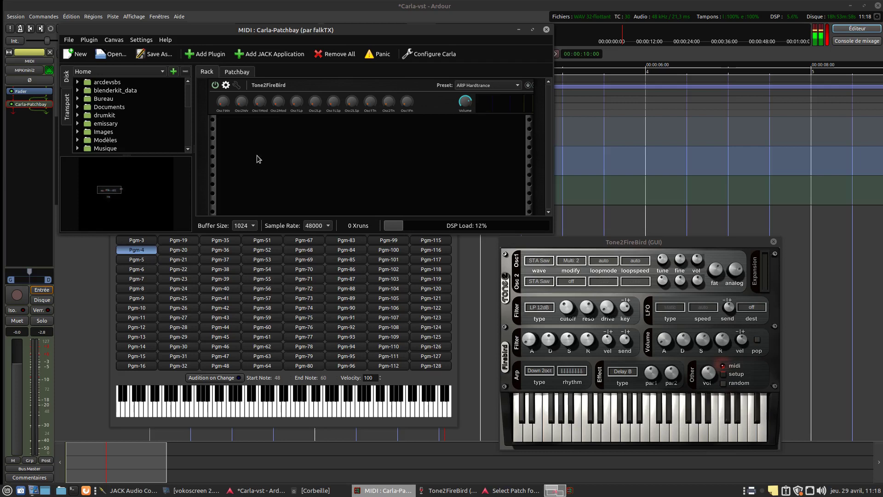
{"action": "left_click_drag", "start_coordinate": [382, 30], "coordinate": [362, 45]}
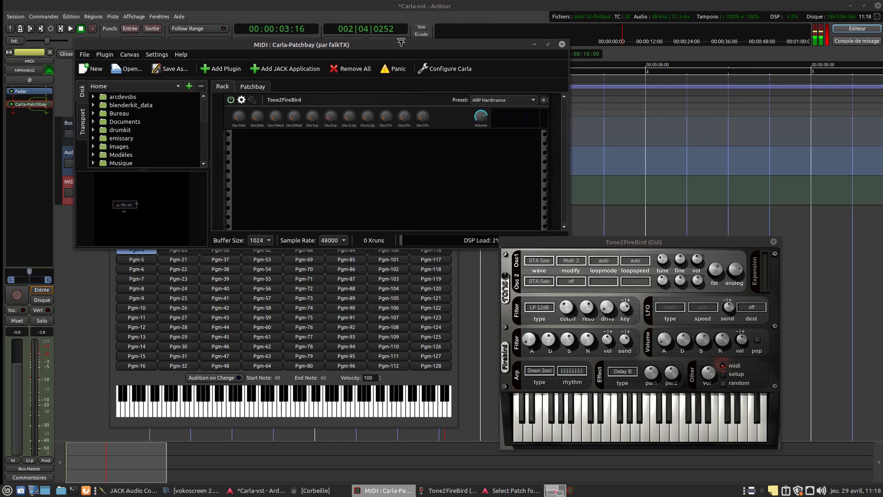
{"action": "left_click_drag", "start_coordinate": [415, 47], "coordinate": [434, 66]}
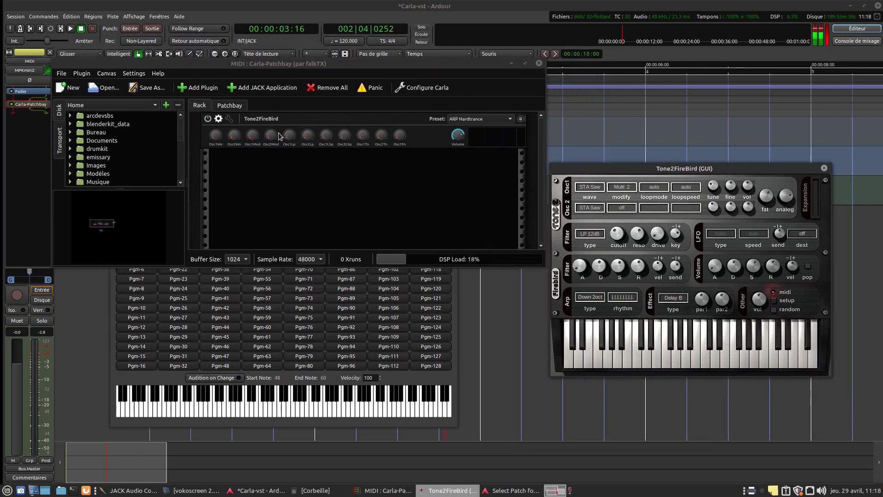
{"action": "left_click", "coordinate": [387, 188]}
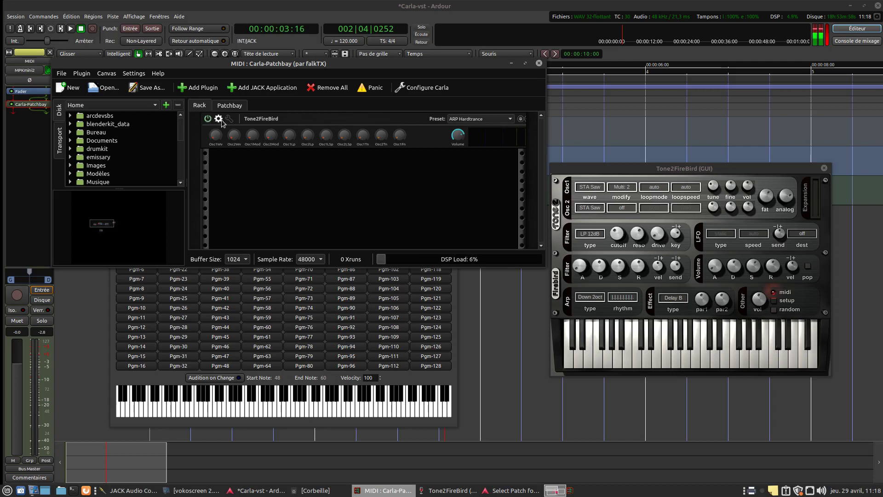
{"action": "right_click", "coordinate": [253, 121]}
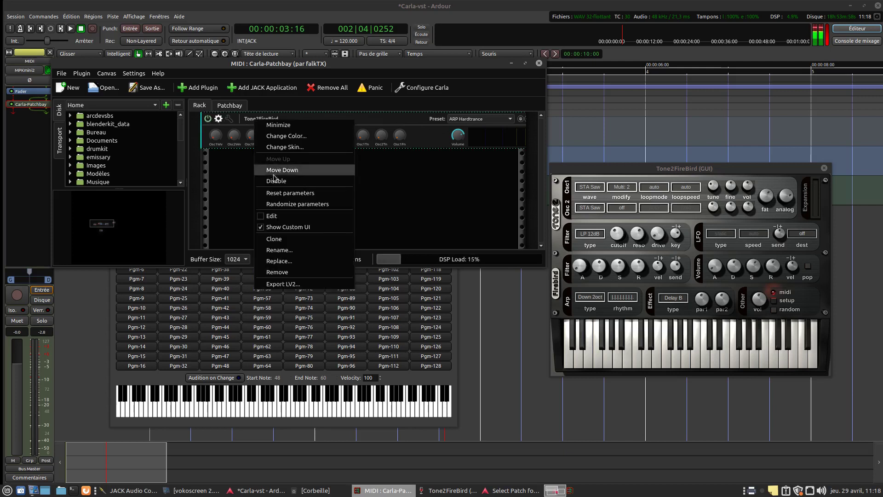
{"action": "left_click", "coordinate": [220, 178]}
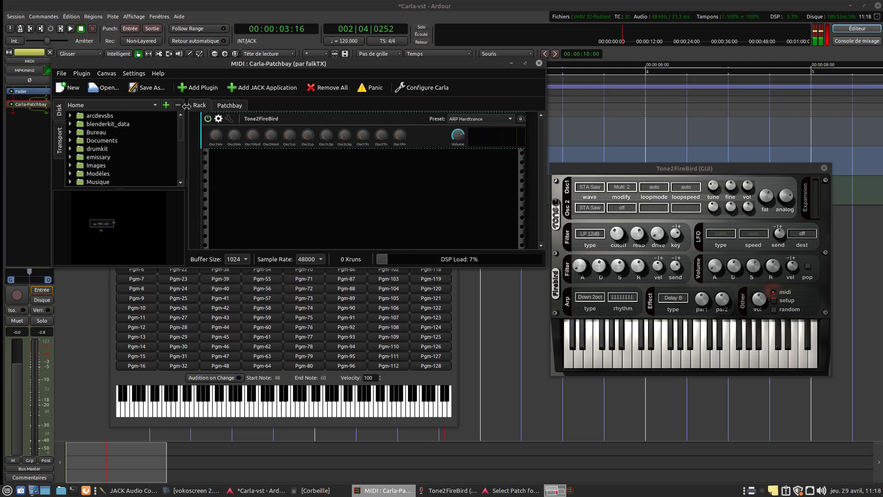
{"action": "left_click_drag", "start_coordinate": [386, 66], "coordinate": [363, 103]}
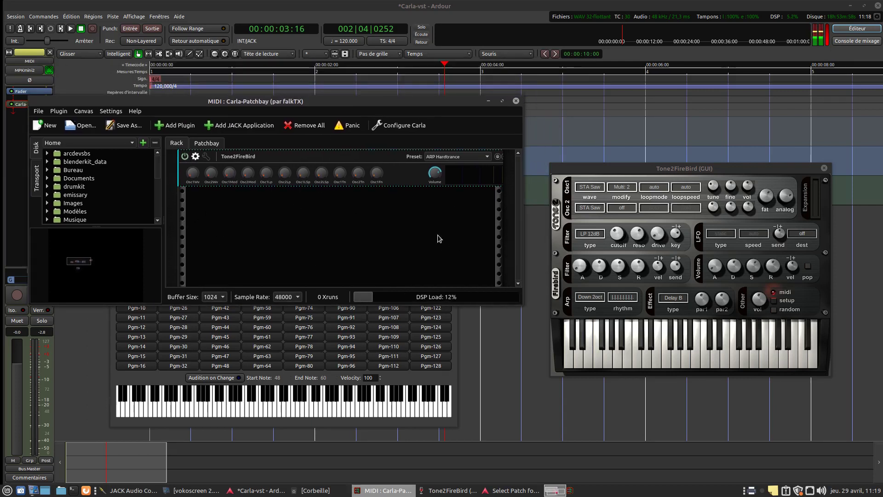
Step: Close Tone2FireBird's interface, clear Carla-Patchbay out of the way and close the MIDI track's patch selector
{"action": "left_click", "coordinate": [774, 175]}
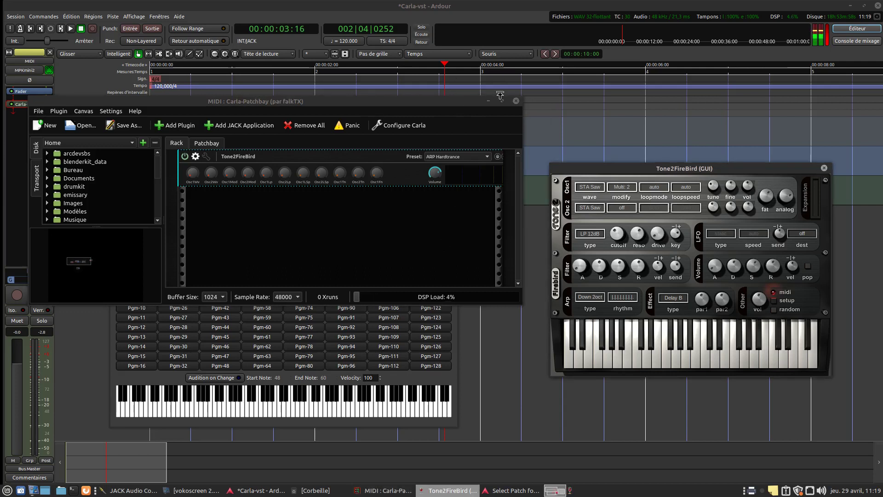
{"action": "left_click", "coordinate": [824, 167]}
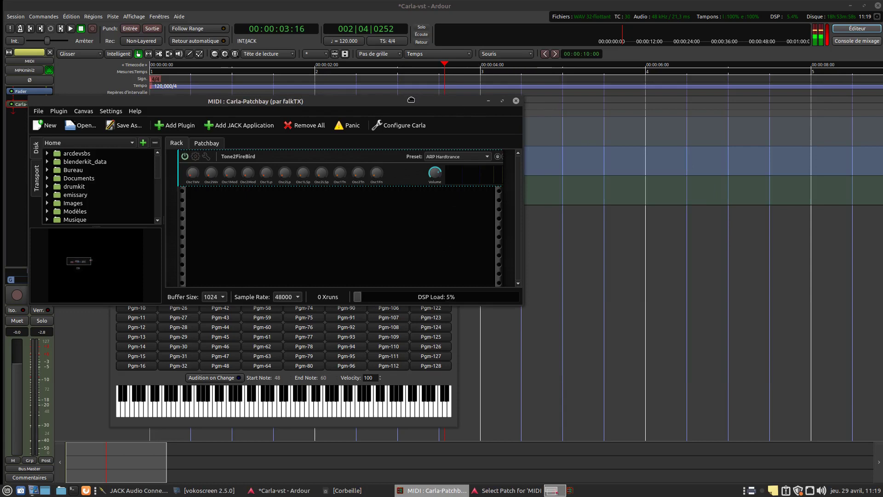
{"action": "left_click_drag", "start_coordinate": [414, 101], "coordinate": [781, 149]}
{"action": "left_click", "coordinate": [327, 193]}
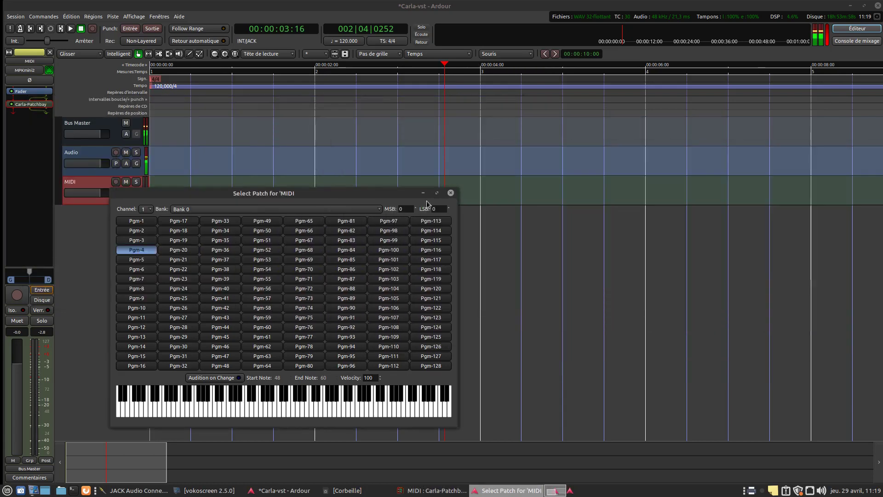
{"action": "left_click", "coordinate": [451, 193]}
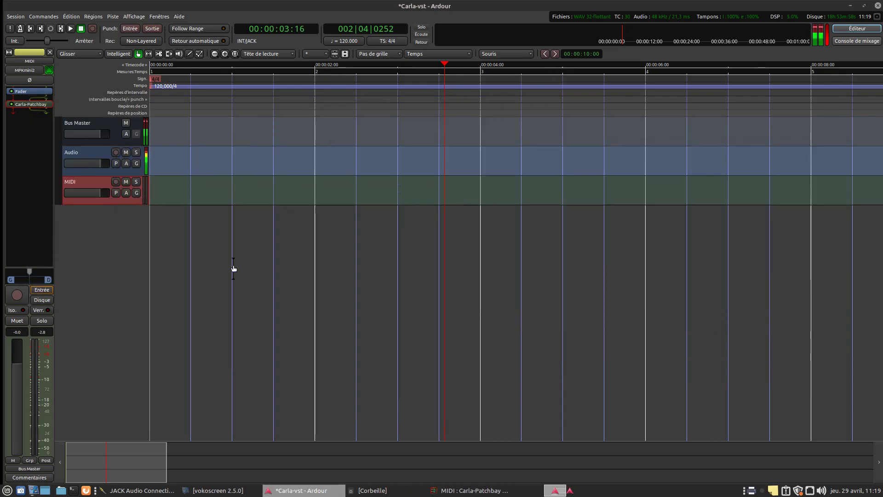
Step: Review the options for adding a new MIDI track, and leave the dialog without adding one
{"action": "left_click", "coordinate": [79, 183]}
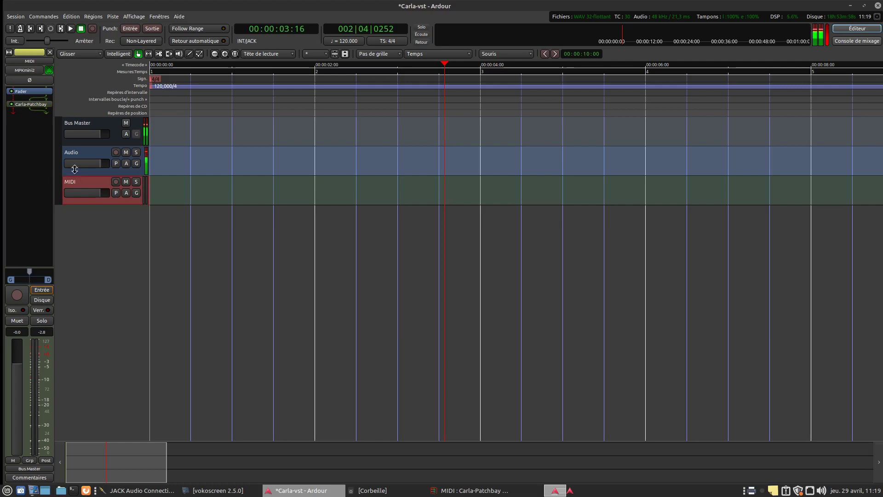
{"action": "double_click", "coordinate": [101, 240]}
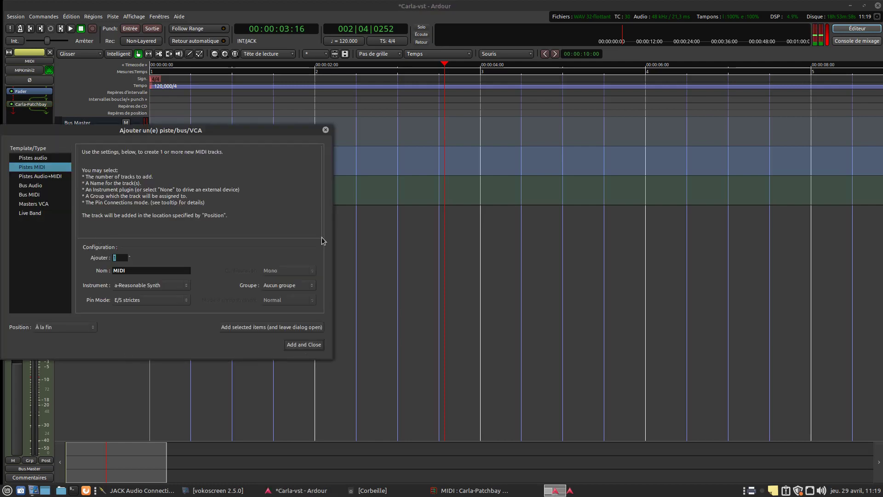
{"action": "left_click", "coordinate": [326, 130]}
{"action": "double_click", "coordinate": [96, 238]}
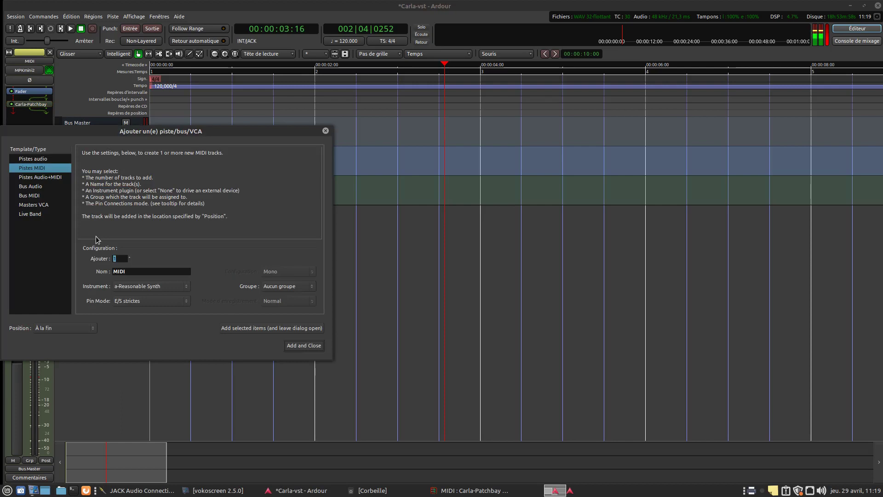
{"action": "left_click", "coordinate": [326, 131]}
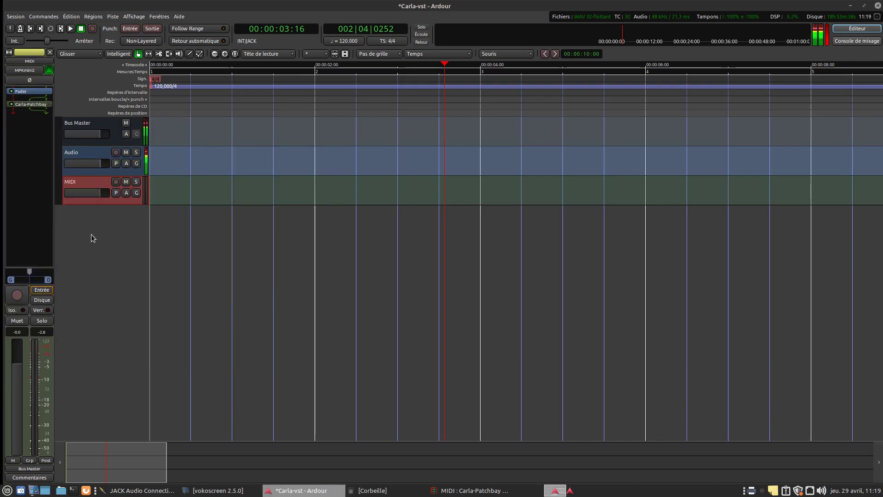
Step: Review the favourite plugins that can be inserted on the MIDI track, without inserting one
{"action": "right_click", "coordinate": [17, 128]}
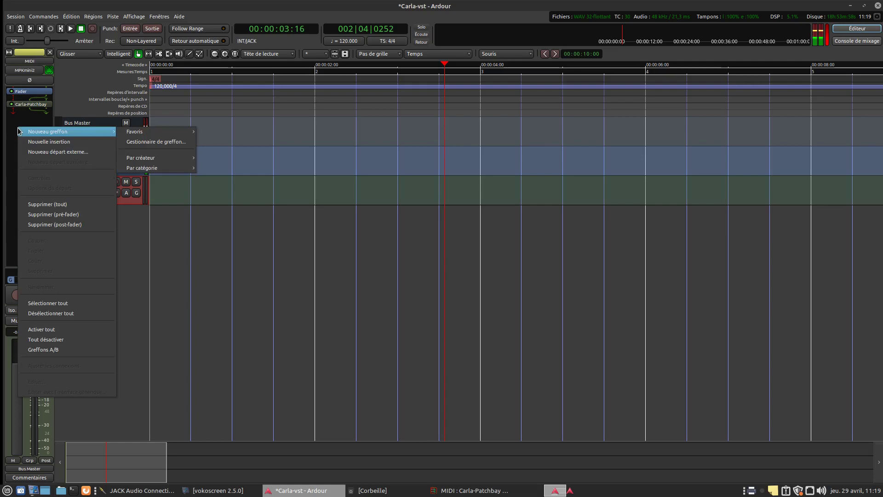
{"action": "mouse_move", "coordinate": [143, 132]}
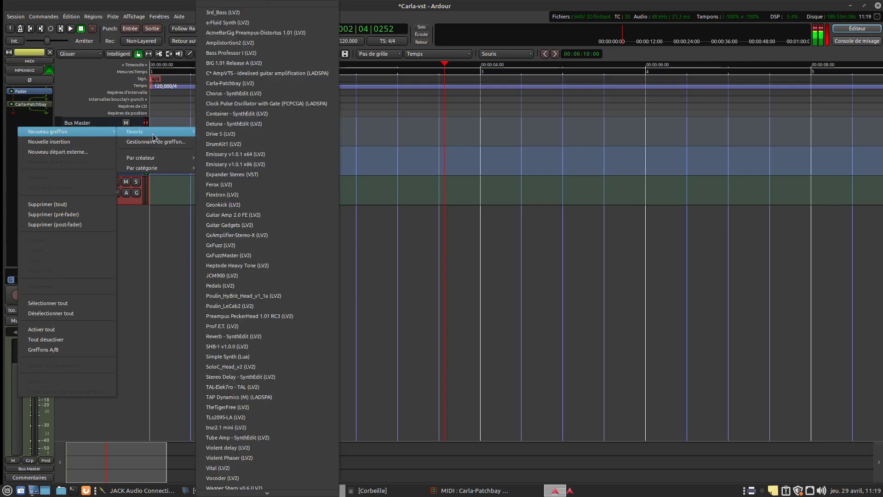
{"action": "left_click", "coordinate": [583, 305]}
Step: Reopen Carla-Patchbay, place it over the upper part of the timeline, and look through the list of plugins available to add
{"action": "double_click", "coordinate": [21, 105]}
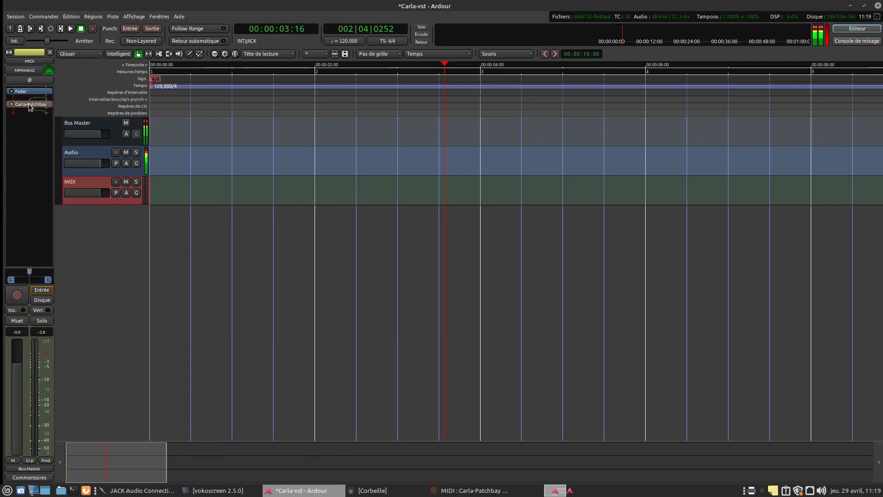
{"action": "left_click", "coordinate": [453, 472]}
{"action": "left_click_drag", "start_coordinate": [531, 148], "coordinate": [272, 101]}
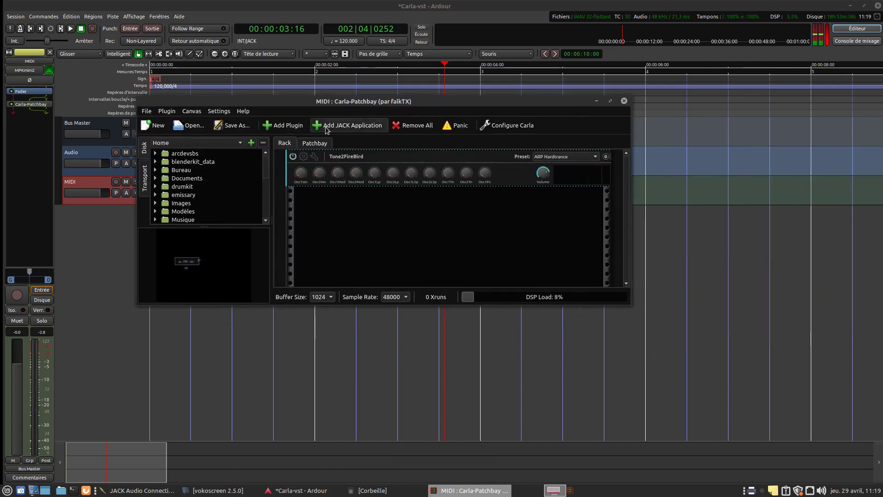
{"action": "left_click", "coordinate": [270, 122]}
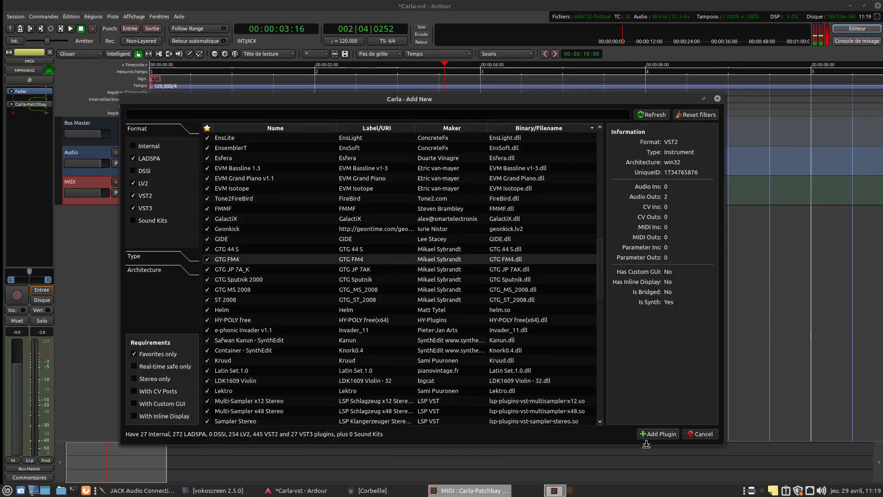
{"action": "left_click", "coordinate": [657, 433]}
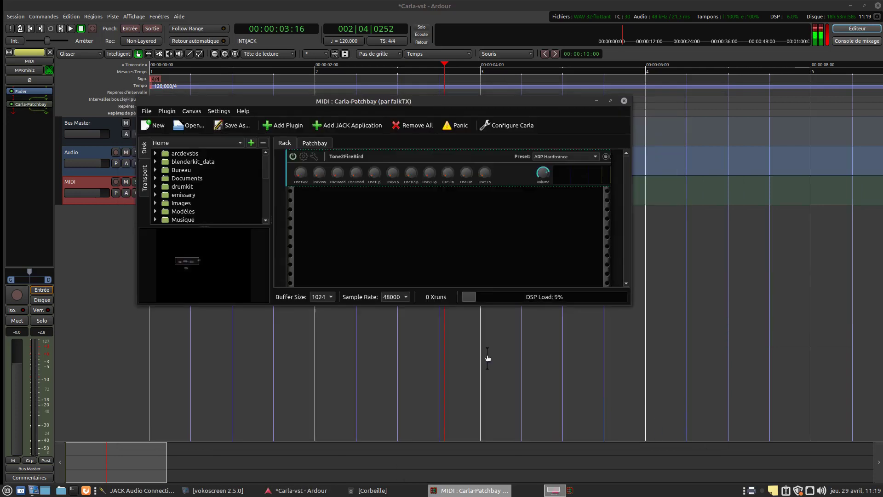
Step: Review Tone2FireBird's Map Program Changes option in its plugin settings, close them, and minimize Carla-Patchbay
{"action": "left_click", "coordinate": [315, 157]}
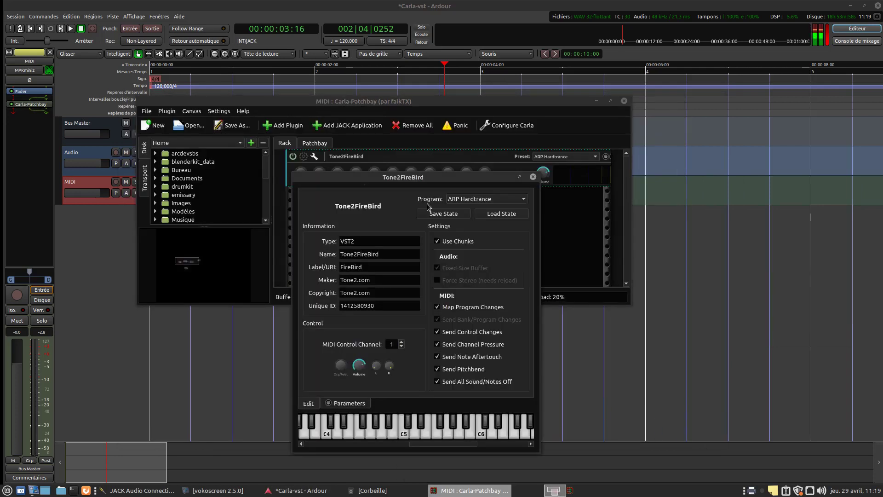
{"action": "left_click", "coordinate": [485, 312]}
{"action": "left_click", "coordinate": [444, 311]}
{"action": "left_click", "coordinate": [533, 178]}
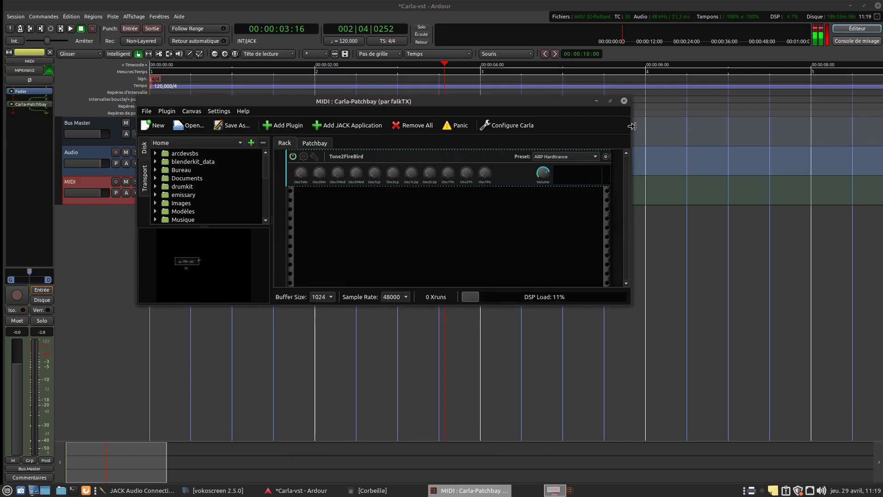
{"action": "left_click", "coordinate": [597, 101]}
{"action": "left_click", "coordinate": [77, 280]}
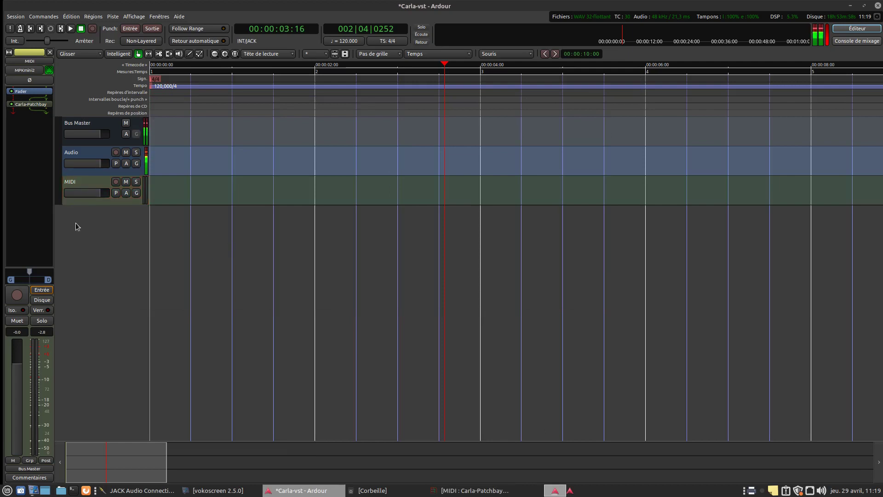
Step: Review the MIDI track's input routing options without changing them, and leave the track deselected
{"action": "left_click", "coordinate": [29, 71]}
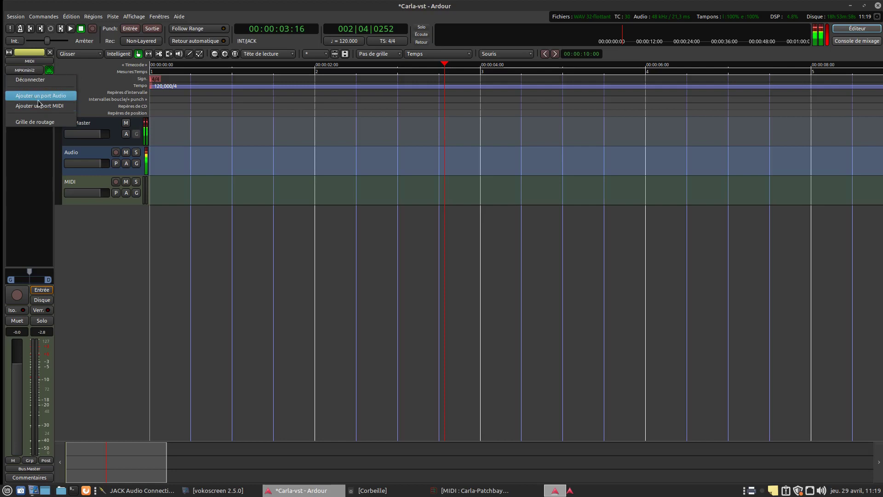
{"action": "left_click", "coordinate": [118, 292]}
{"action": "left_click", "coordinate": [77, 189]}
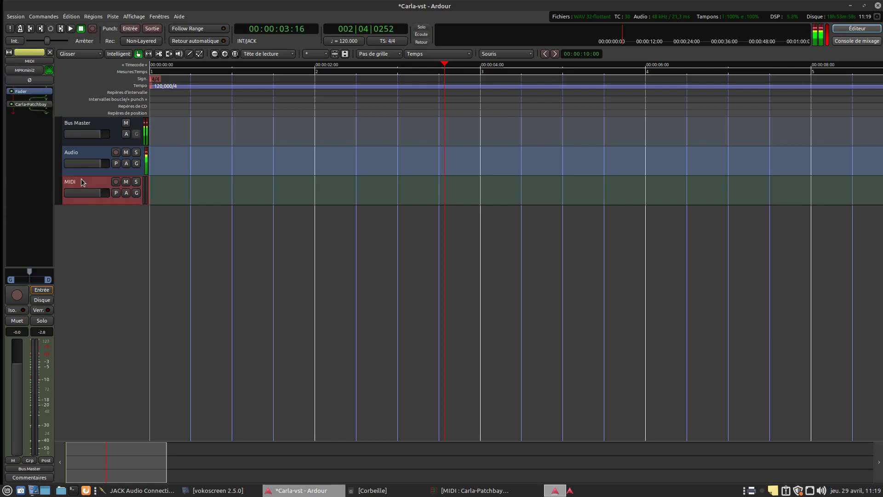
{"action": "left_click", "coordinate": [113, 291]}
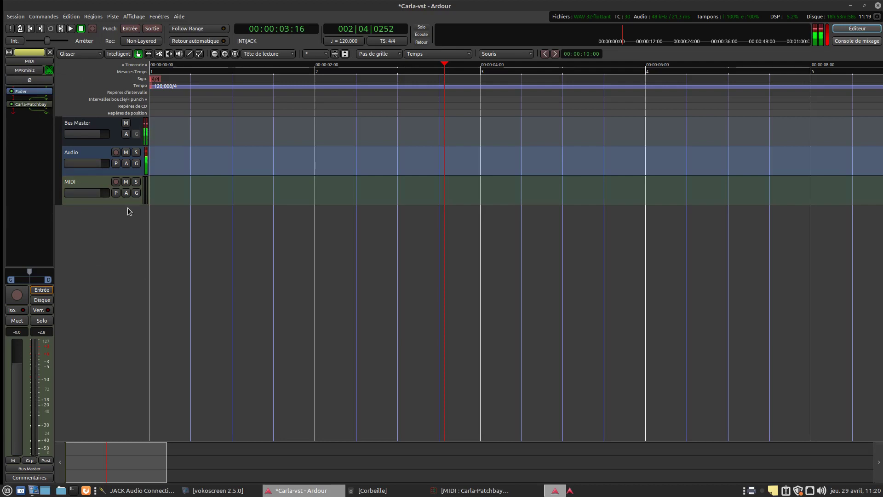
Step: Enlarge the MIDI track to expose its piano keyboard, play test notes on it, and reduce the track to about half that height
{"action": "left_click_drag", "start_coordinate": [128, 202], "coordinate": [129, 344]}
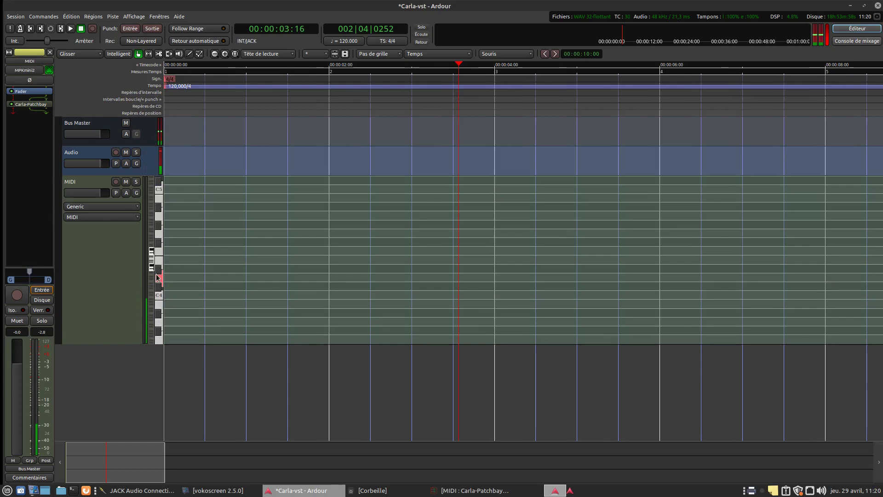
{"action": "left_click", "coordinate": [159, 314]}
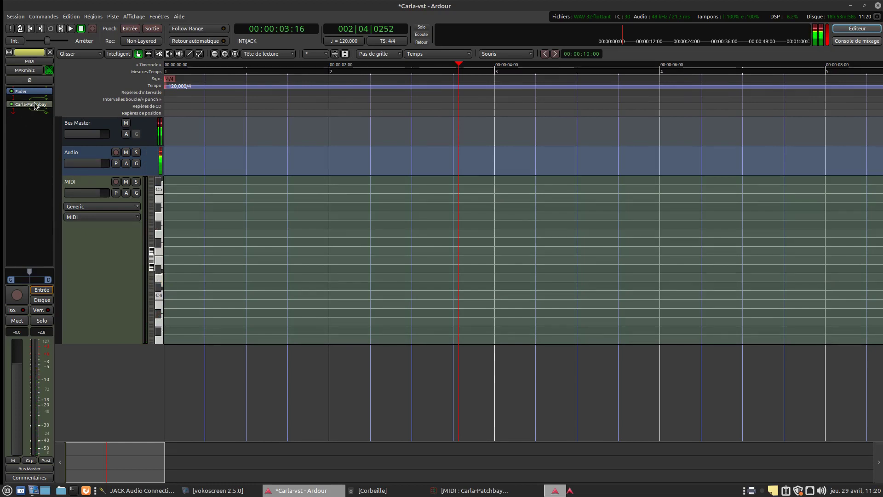
{"action": "left_click", "coordinate": [109, 267]}
{"action": "left_click_drag", "start_coordinate": [121, 345], "coordinate": [124, 262]}
Step: Open the MIDI track's Channel Selector to review its recording and playback channel options
{"action": "right_click", "coordinate": [105, 252]}
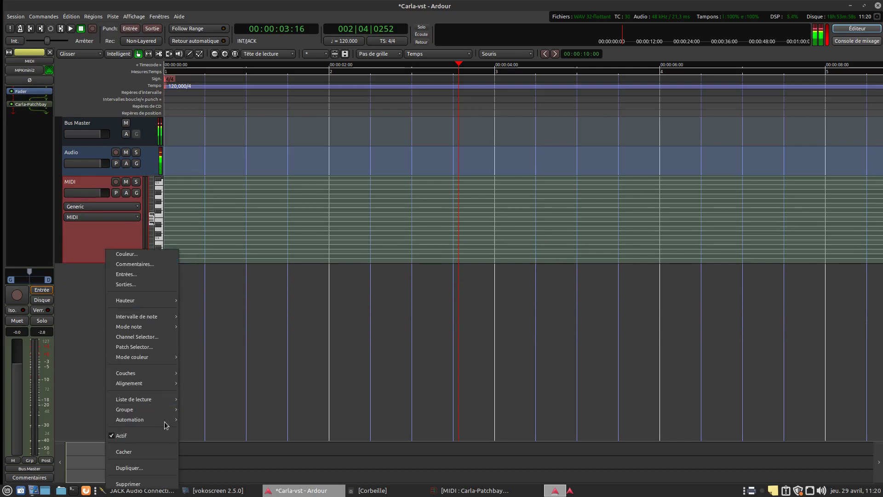
{"action": "left_click", "coordinate": [153, 338]}
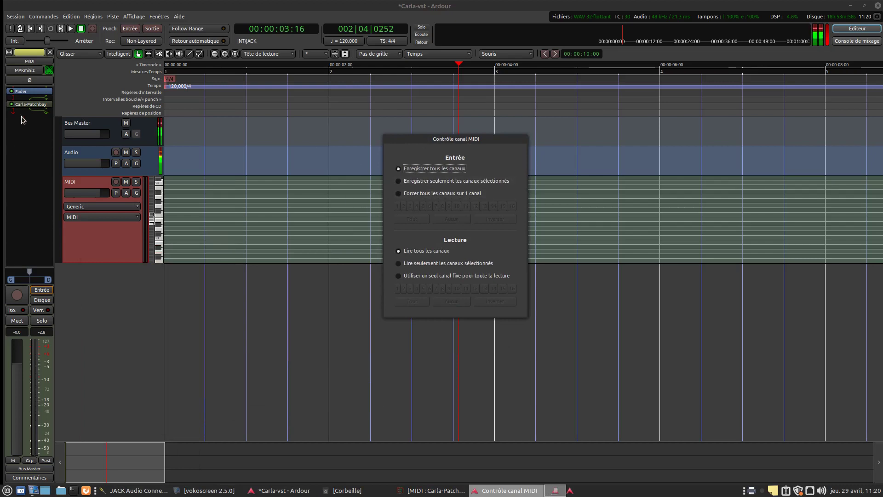
{"action": "left_click", "coordinate": [117, 255]}
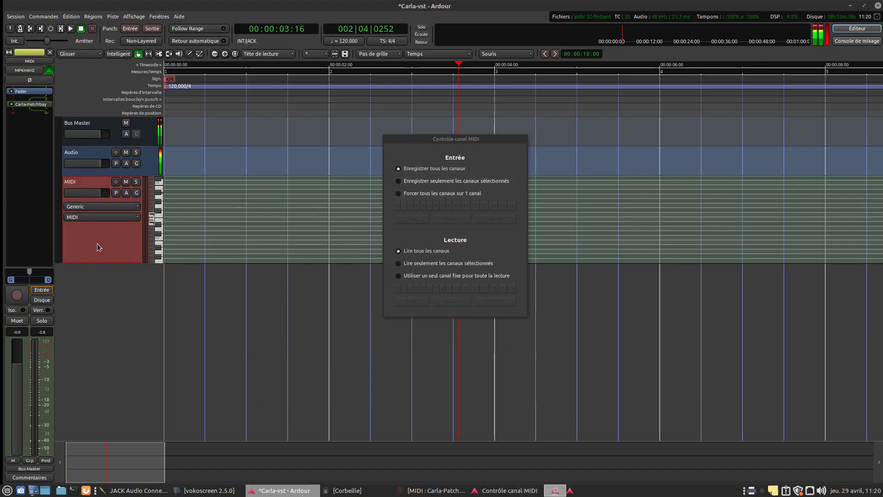
Step: Reopen Carla-Patchbay, move it below the channel control window, and check Tone2FireBird's MIDI control channel in its plugin settings
{"action": "double_click", "coordinate": [23, 104]}
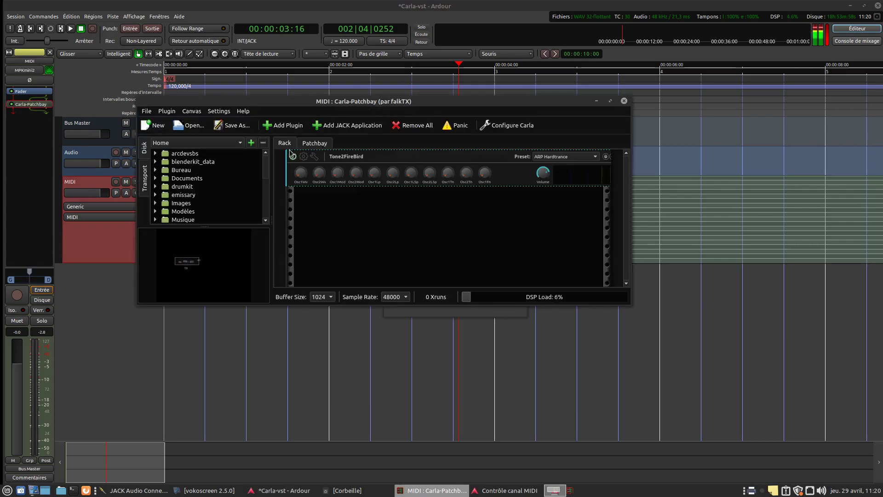
{"action": "left_click_drag", "start_coordinate": [400, 101], "coordinate": [384, 244]}
{"action": "left_click", "coordinate": [300, 295]}
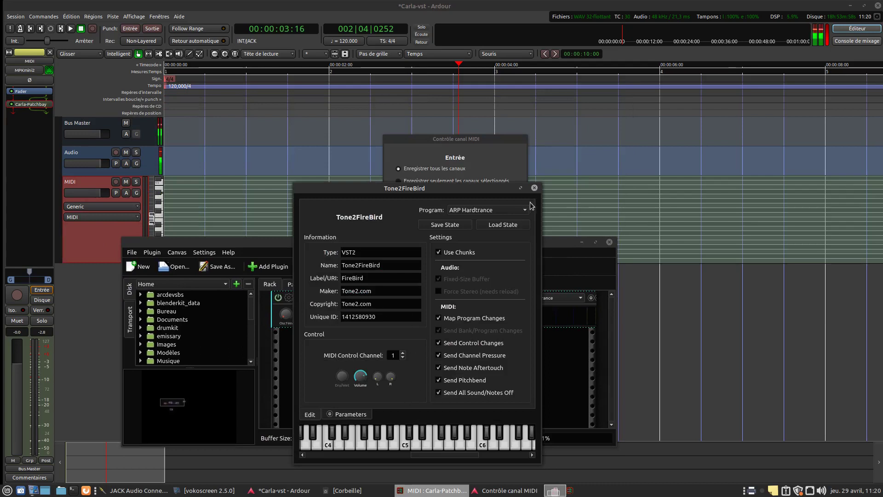
{"action": "left_click", "coordinate": [534, 188]}
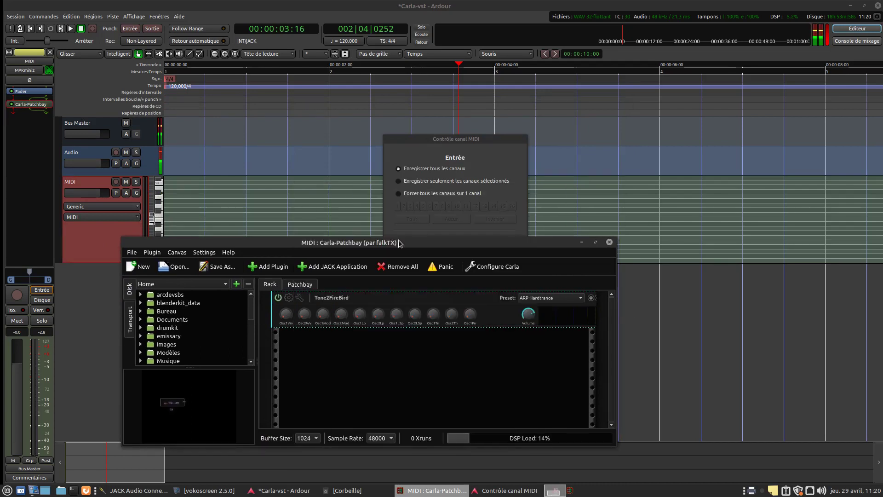
Step: Close the MIDI channel control window and reduce the MIDI track's height slightly
{"action": "left_click", "coordinate": [464, 144]}
{"action": "right_click", "coordinate": [475, 140]}
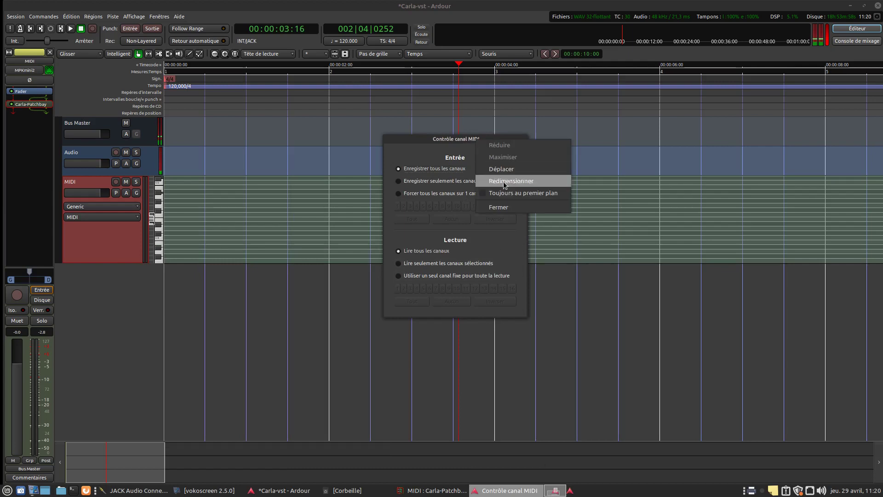
{"action": "left_click", "coordinate": [549, 210]}
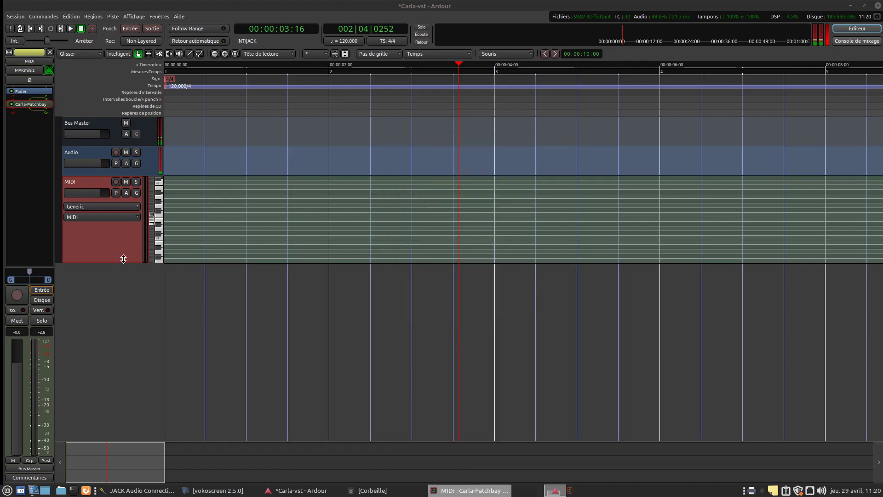
{"action": "left_click_drag", "start_coordinate": [124, 259], "coordinate": [125, 244]}
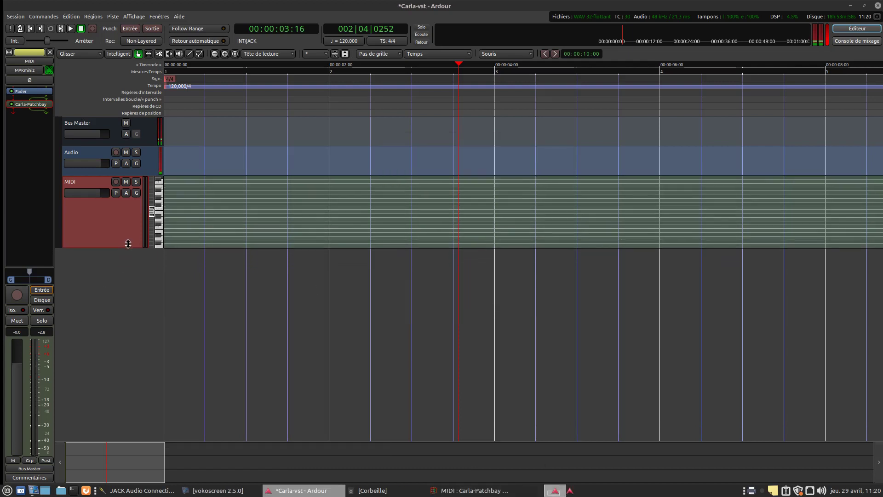
{"action": "right_click", "coordinate": [763, 491]}
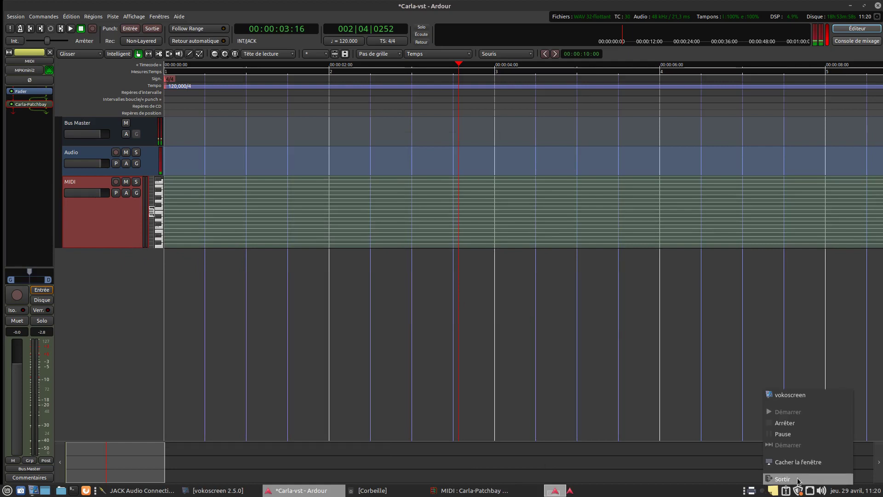